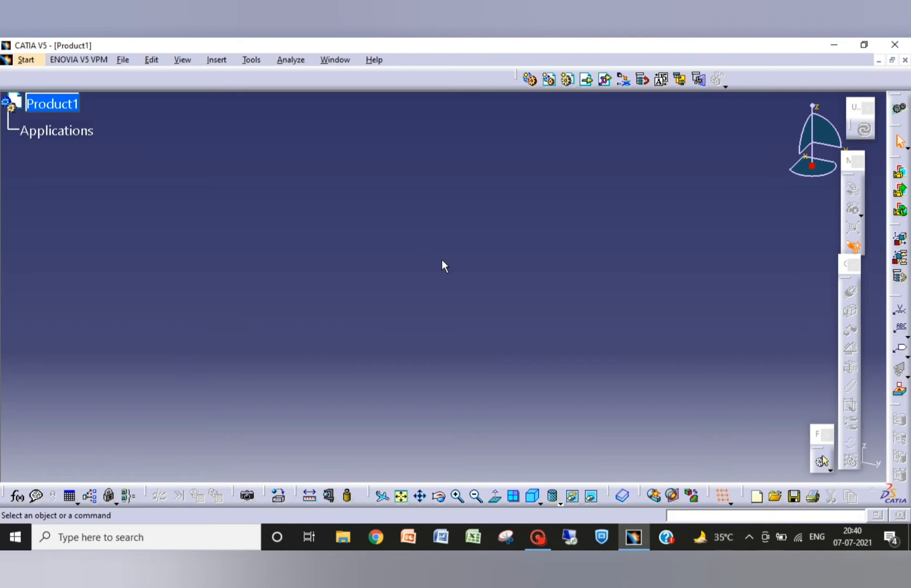
- Create a new Part document
key("ctrl")
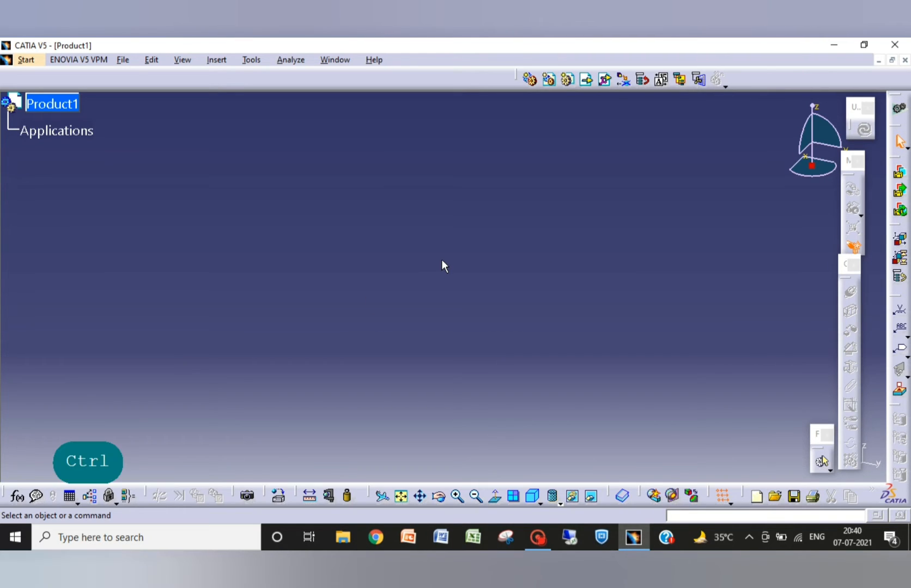
key("ctrl+n")
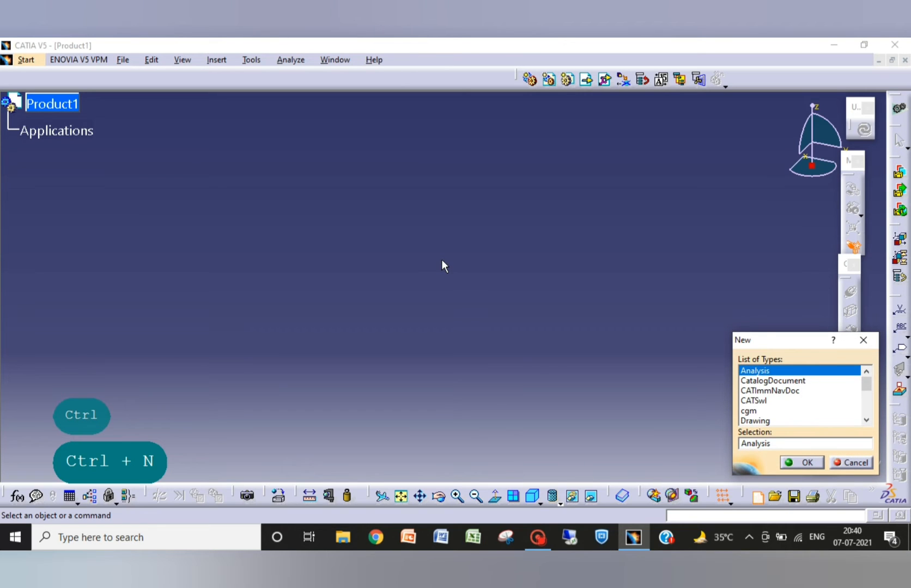
type("part")
key("Return")
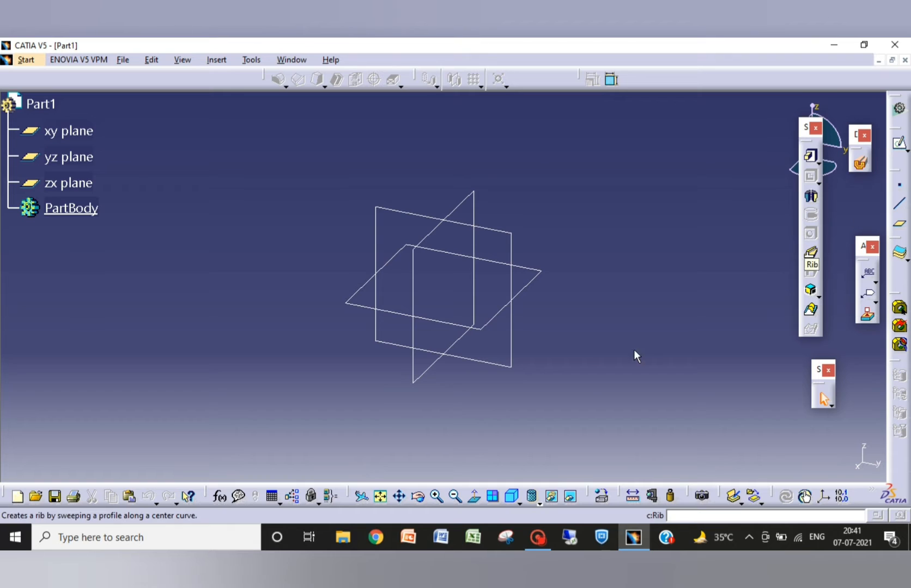
- On the zx plane, sketch the upper flange of an I-shaped profile with horizontal and vertical lines, about 10 mm thick
left_click(458, 345)
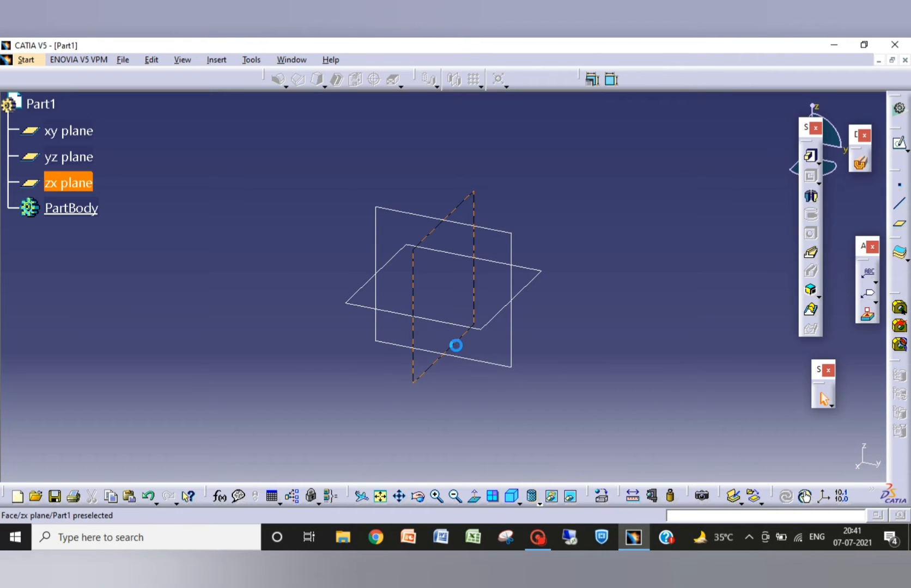
left_click(898, 142)
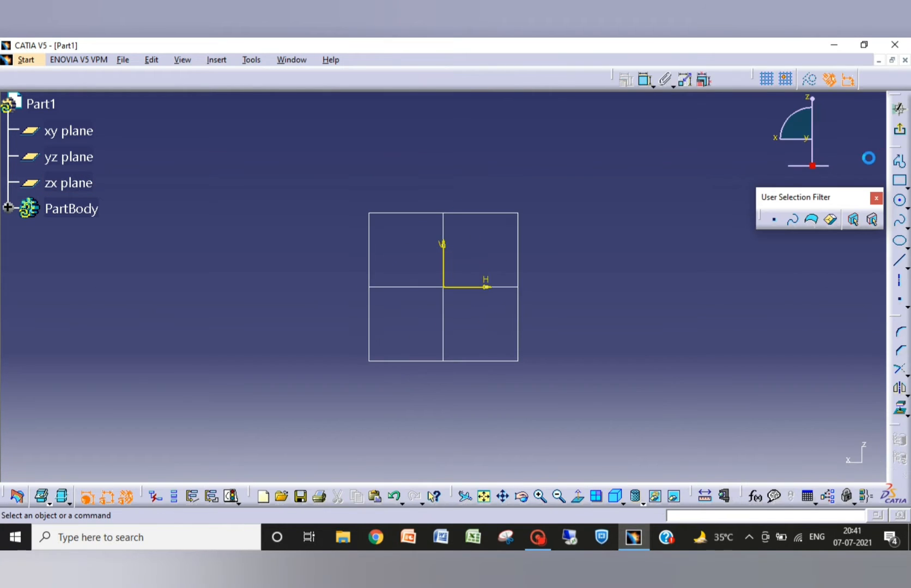
left_click(900, 169)
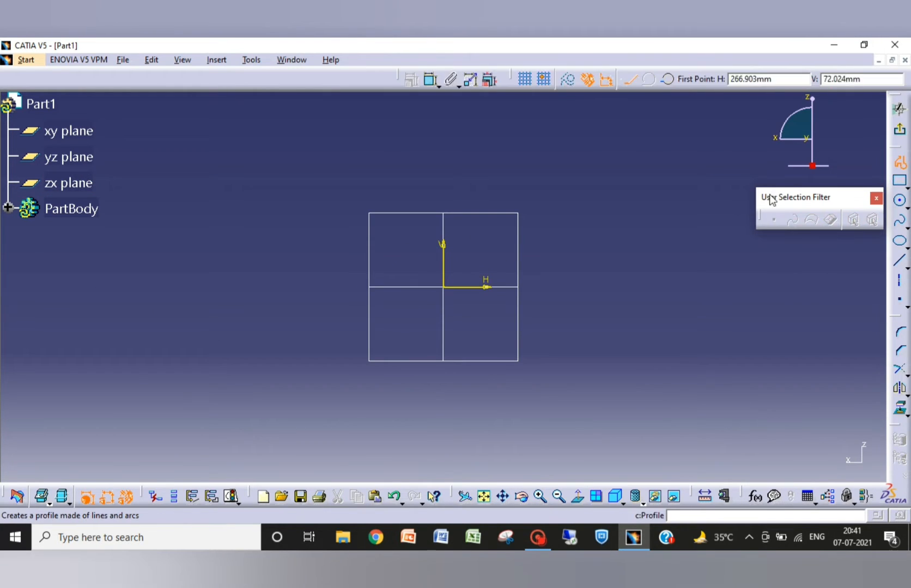
left_click(425, 254)
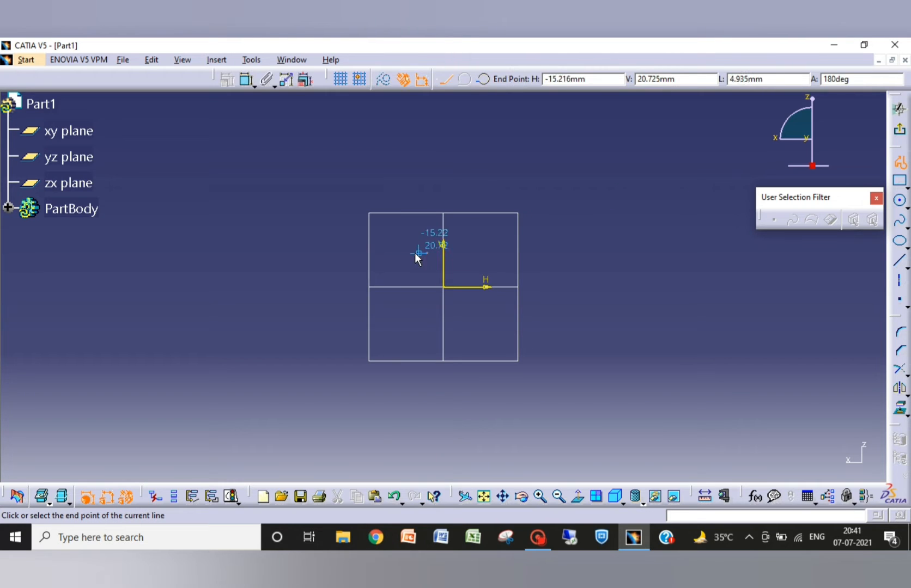
left_click(402, 252)
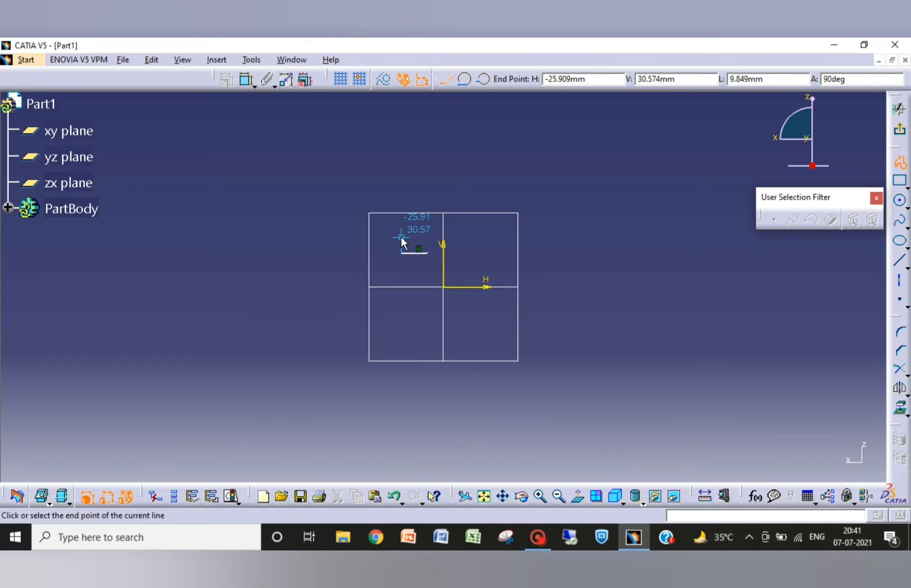
left_click(401, 239)
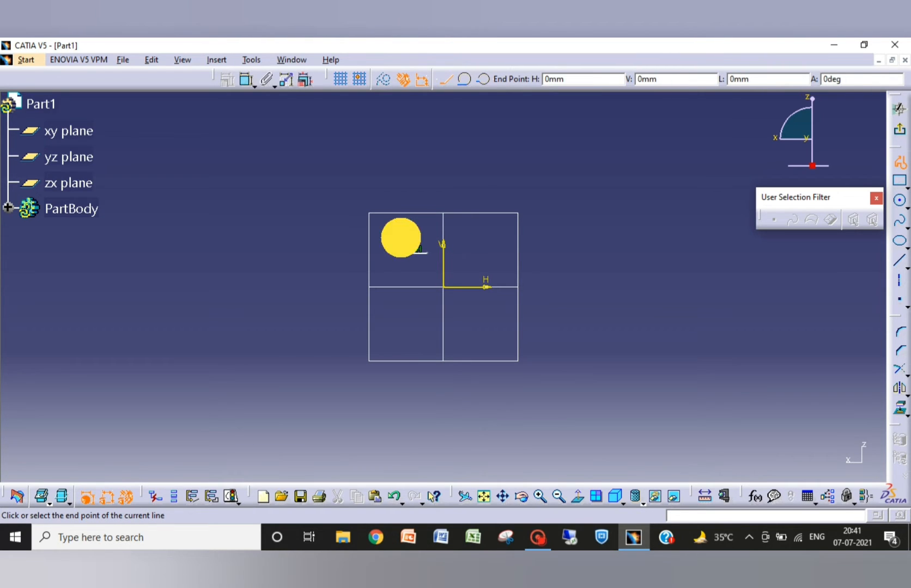
left_click(479, 238)
left_click(479, 253)
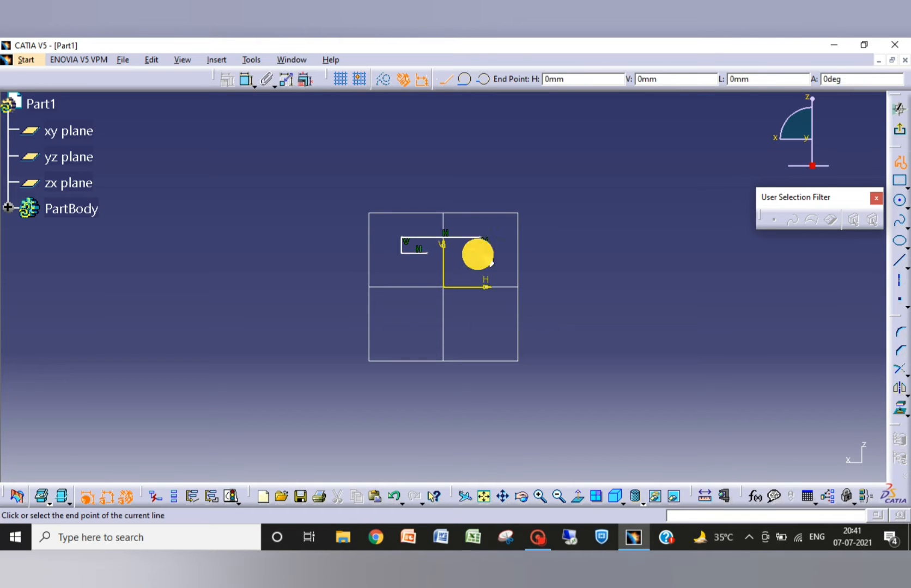
left_click(455, 265)
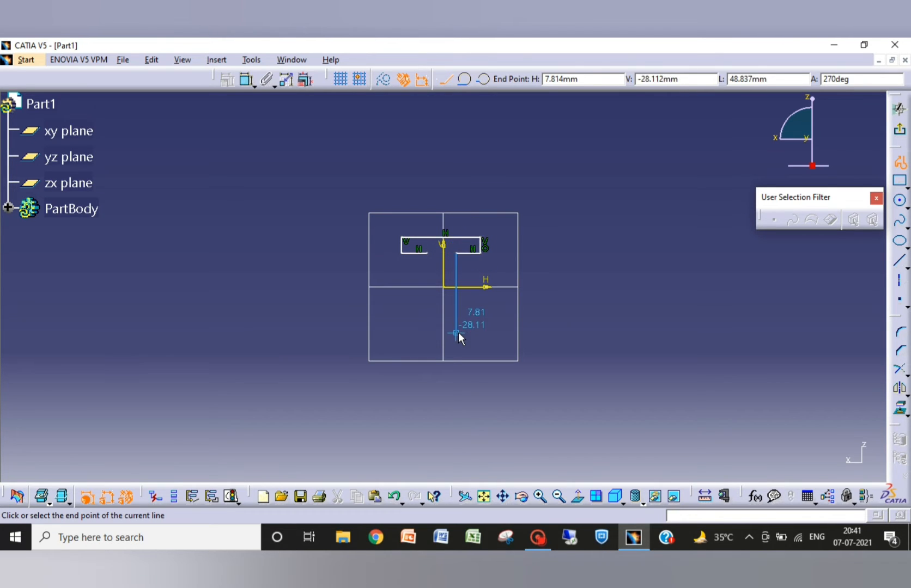
- Complete the closed I-profile with a web about 18 mm wide and a lower flange, and exit the sketch
left_click(458, 329)
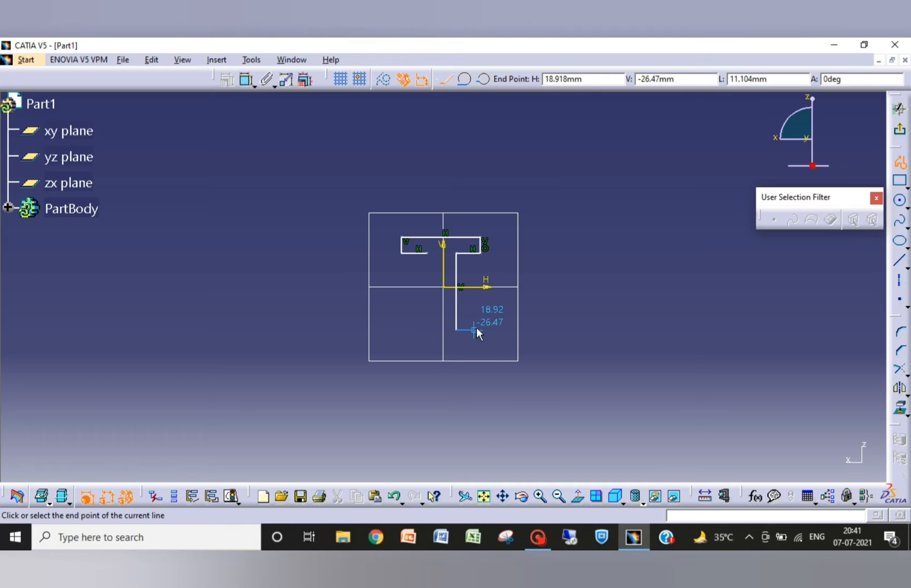
left_click(474, 330)
left_click(475, 344)
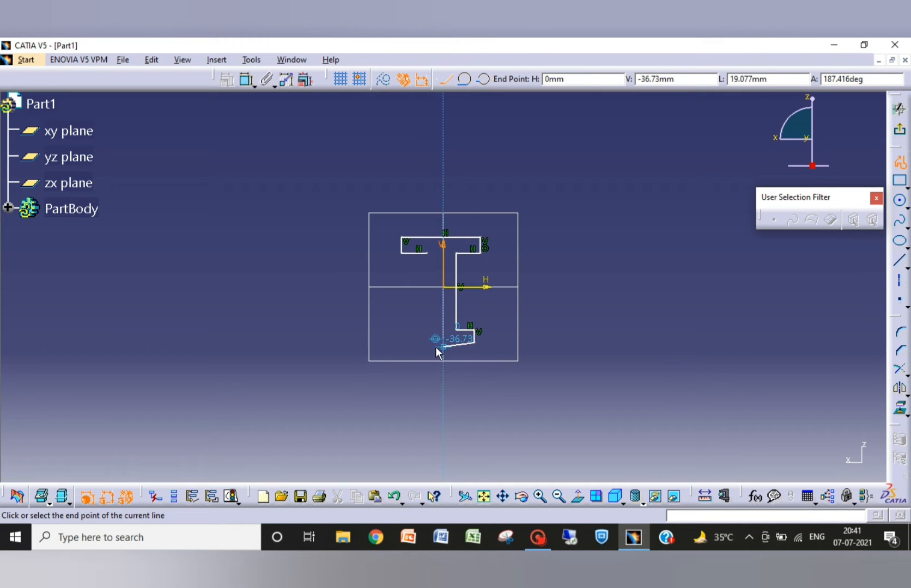
left_click(400, 341)
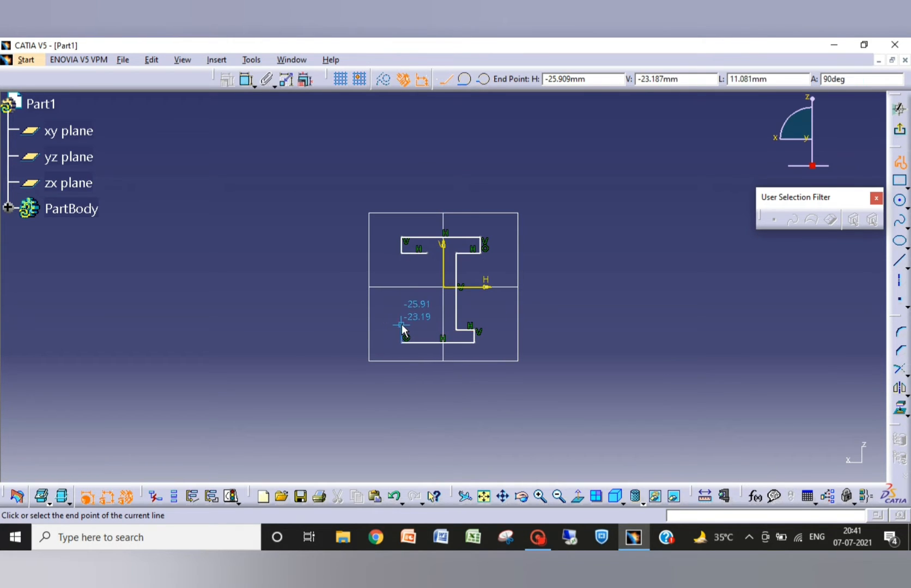
left_click(402, 325)
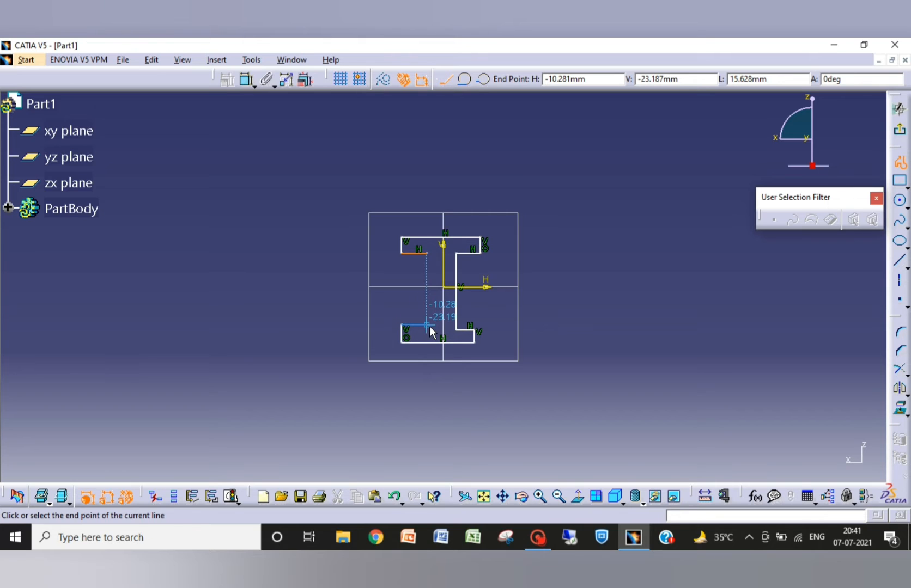
left_click(428, 326)
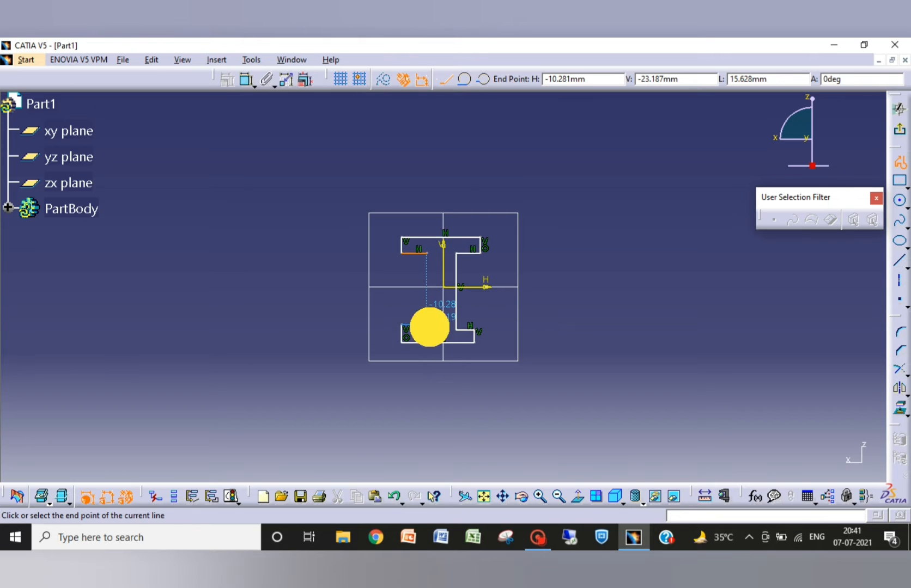
left_click(428, 253)
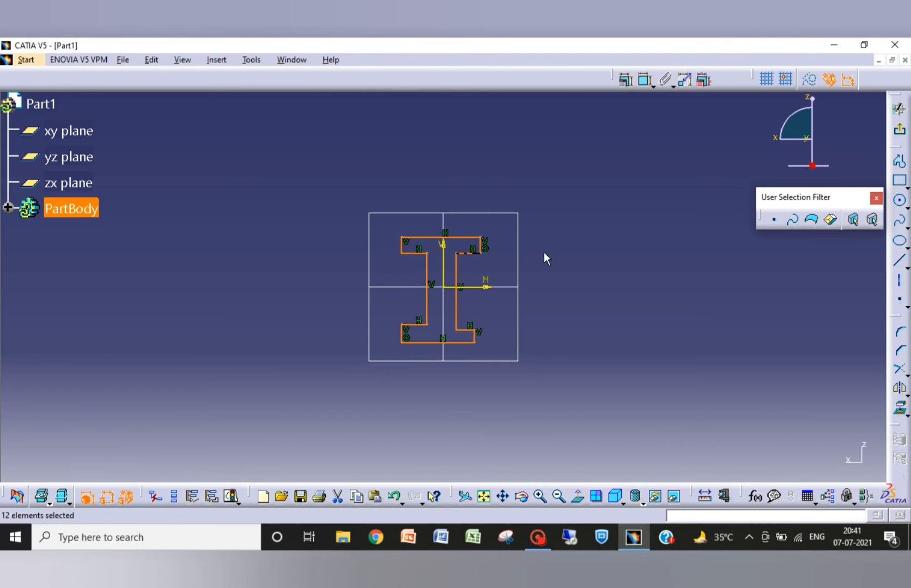
left_click(899, 136)
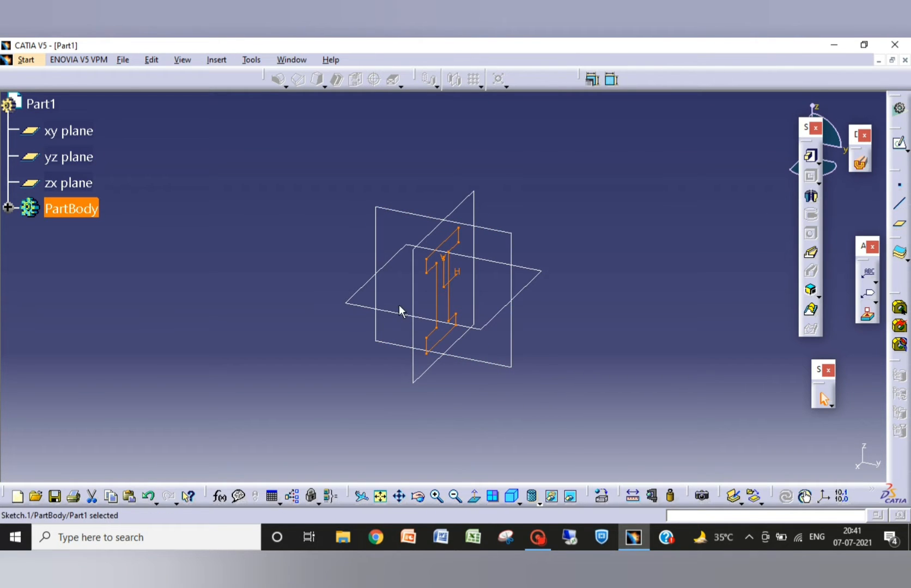
- On the yz plane, sketch a path from the origin with a long horizontal line and a slightly downward segment about 35 mm long
left_click(515, 348)
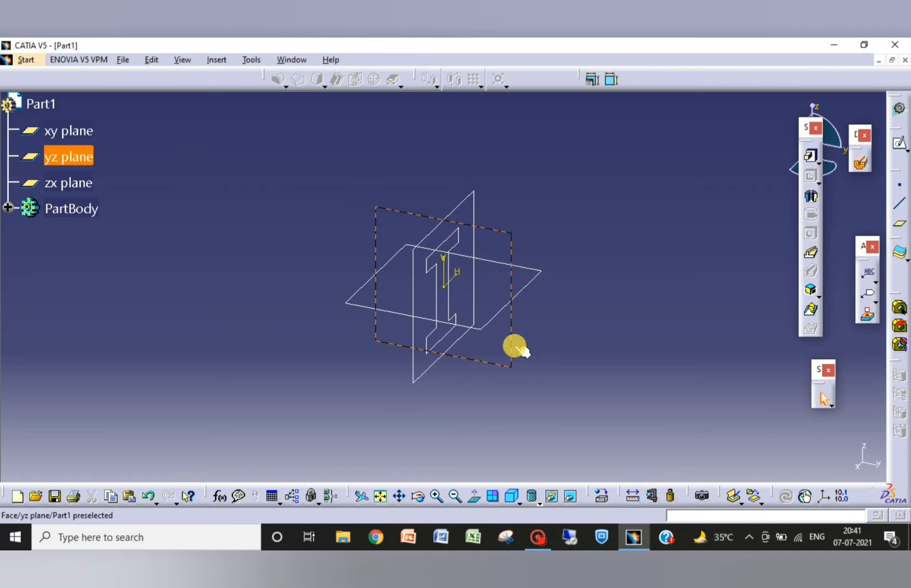
left_click(900, 145)
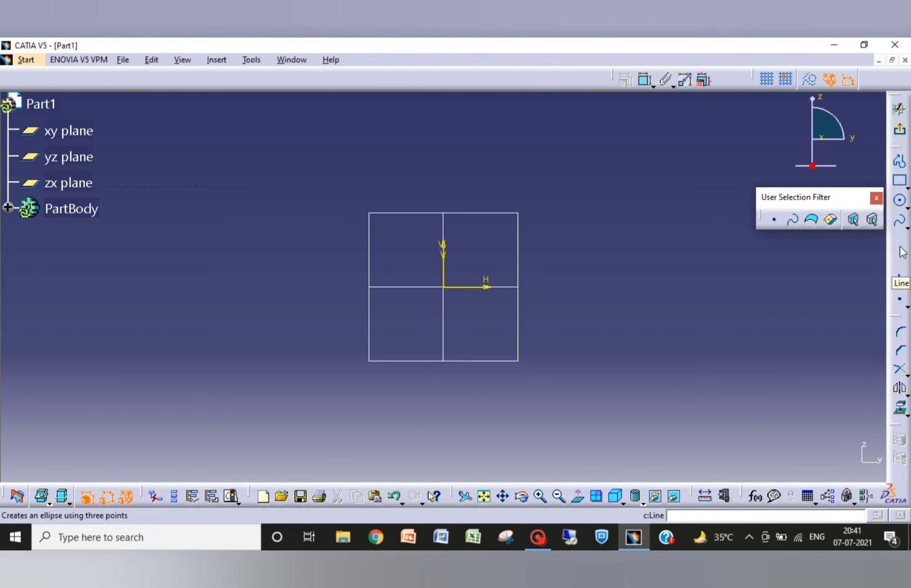
left_click(899, 169)
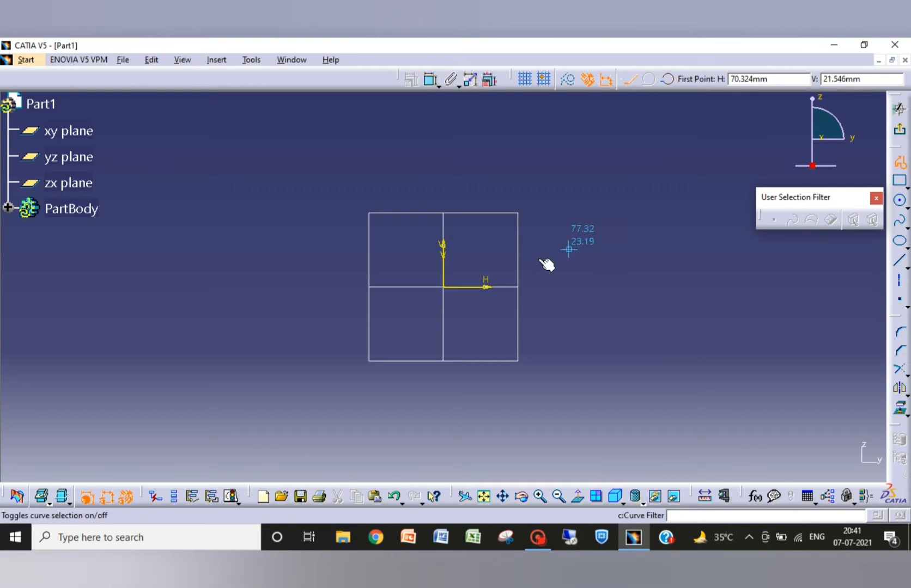
left_click(444, 287)
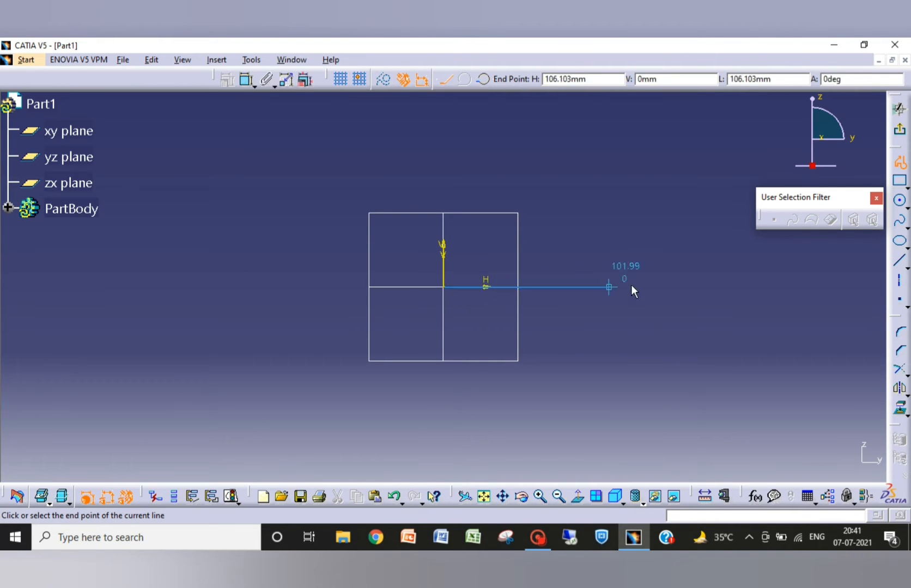
left_click(772, 285)
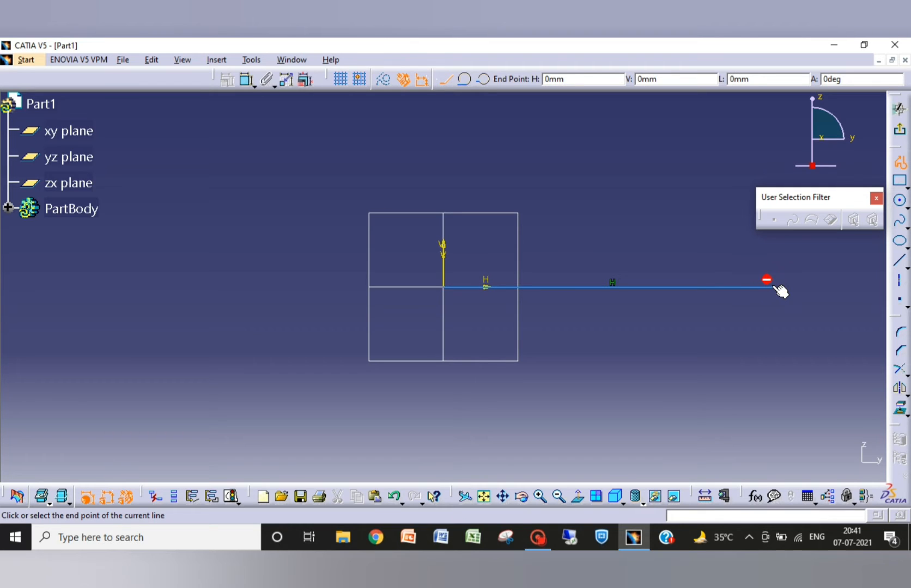
left_click(827, 295)
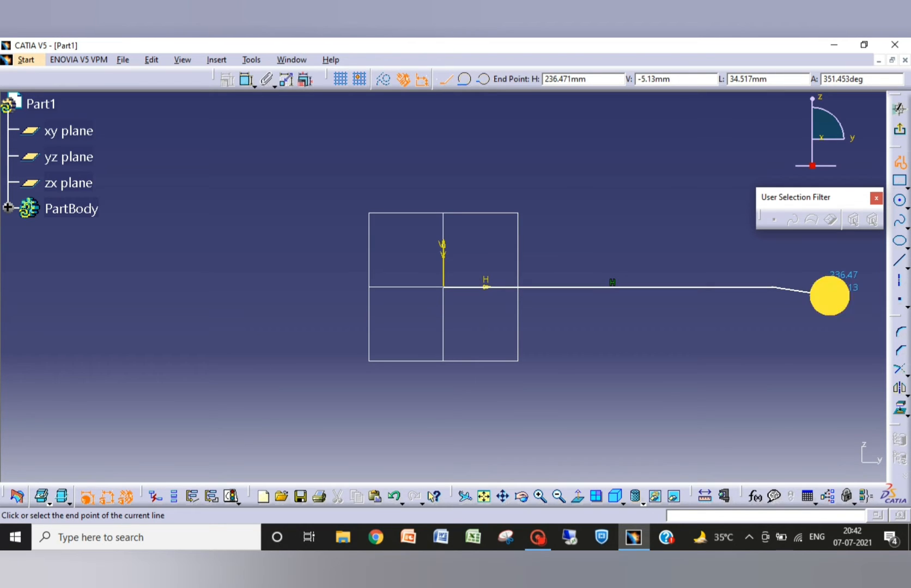
key("Escape")
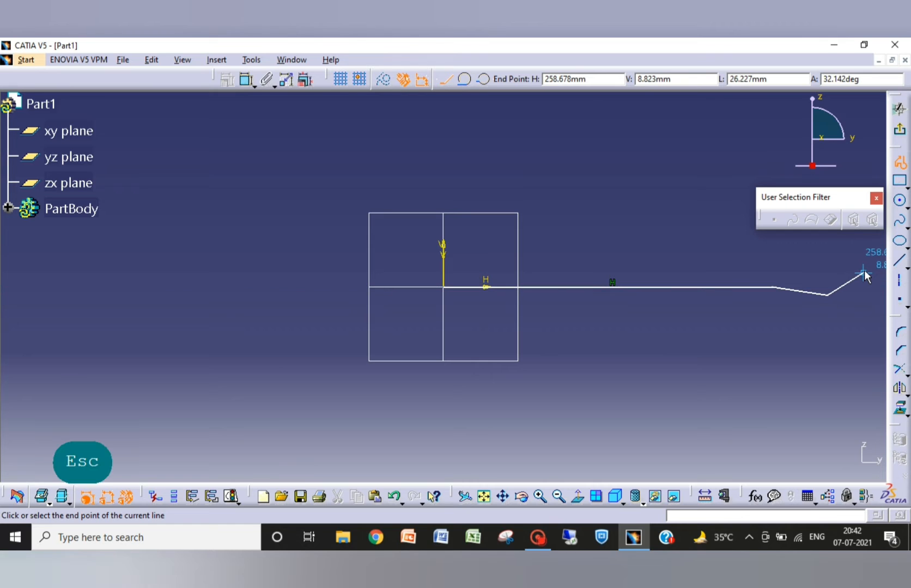
key("Escape")
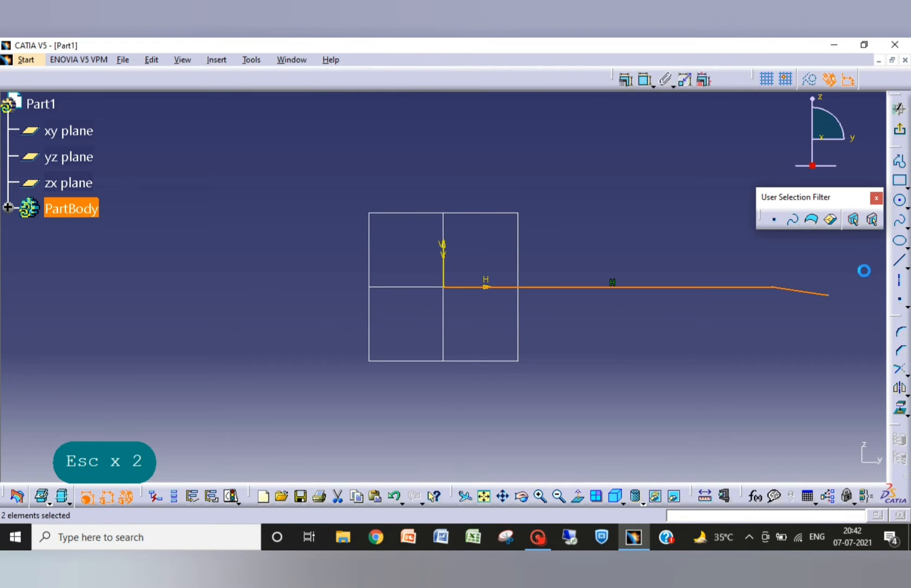
left_click(901, 134)
left_click(543, 398)
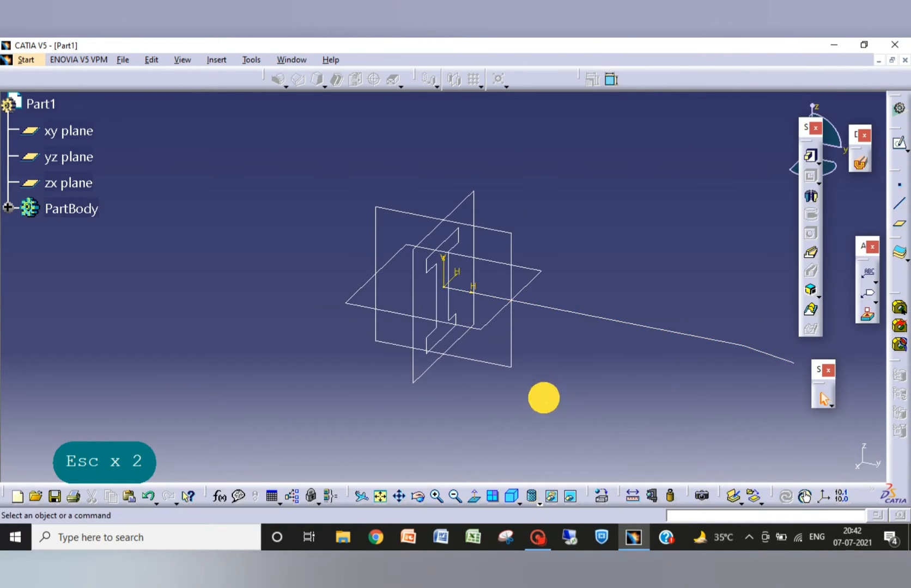
- Create a rib sweeping the I-profile along the path sketch with the Keep angle profile control, and inspect it from another side
left_click(812, 254)
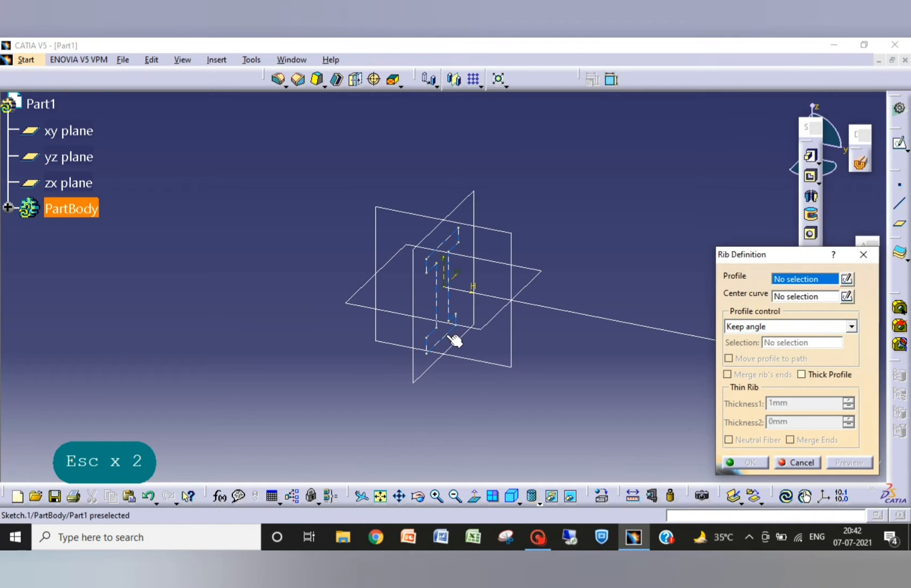
left_click(443, 332)
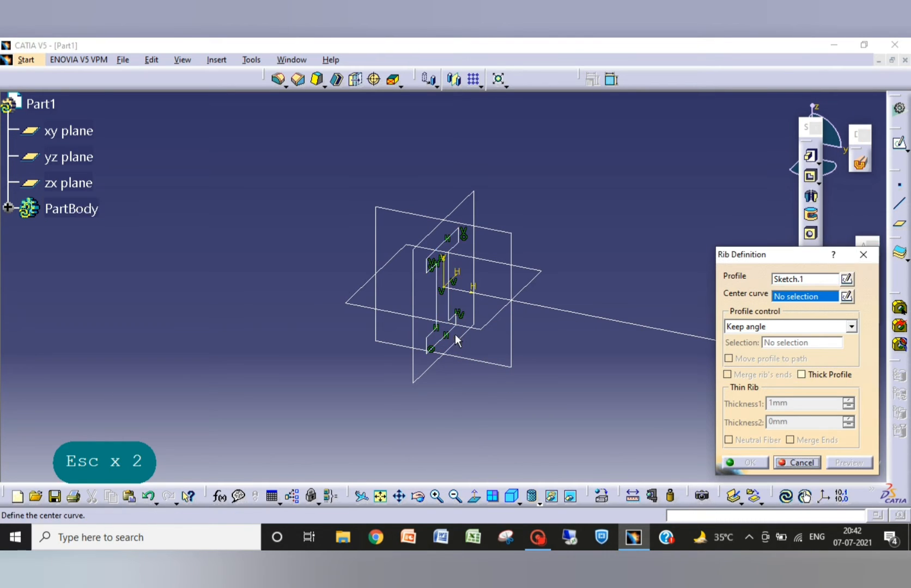
left_click(588, 316)
left_click(745, 463)
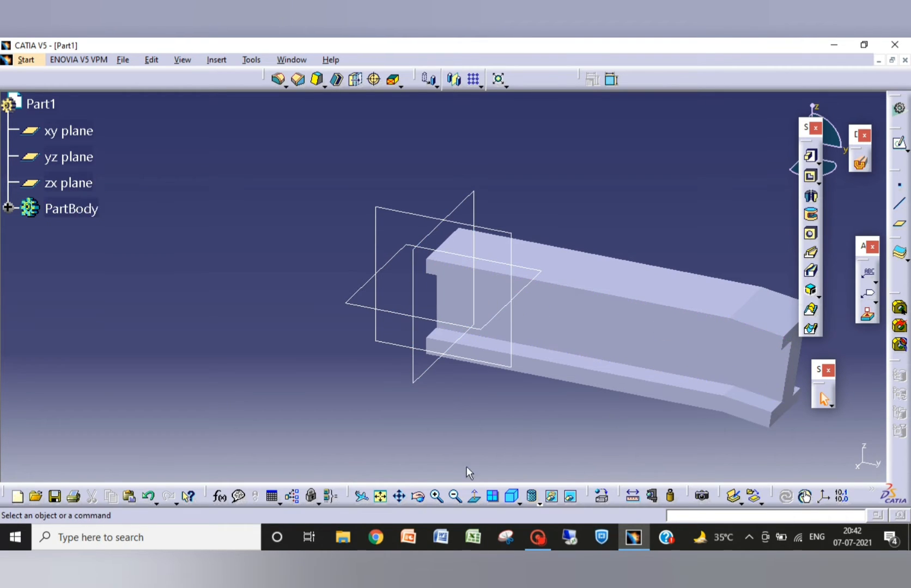
left_click(418, 496)
left_click_drag(607, 422, 538, 187)
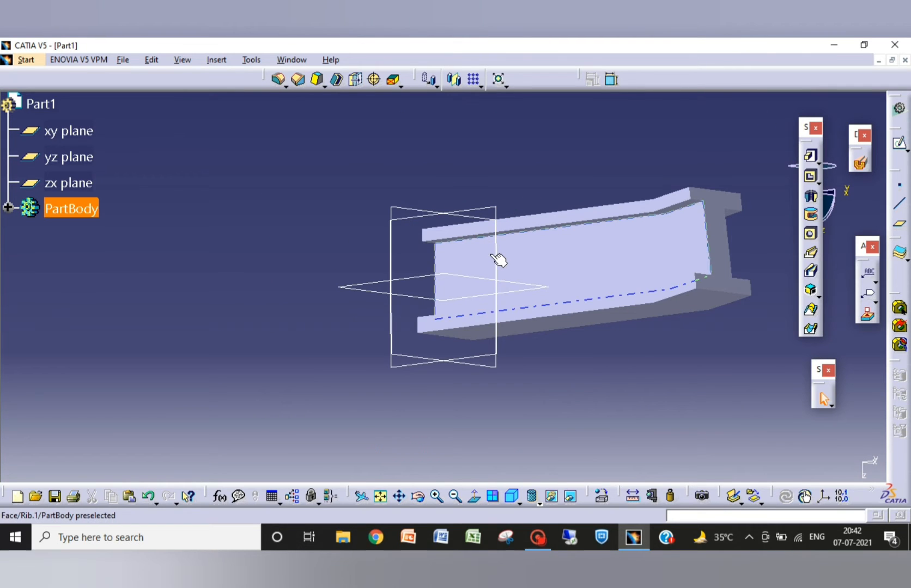
- Undo the rib and both sketches
key("ctrl+z")
key("ctrl+z")
key("ctrl+z")
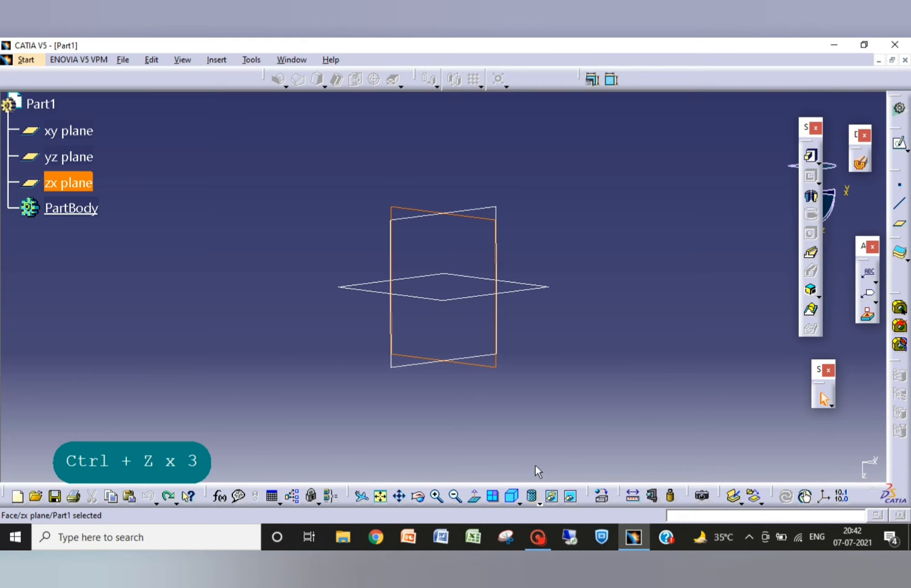
- On the xy plane, start a sketch and draw a circle centred on the origin with a radius of about 54 mm
left_click(512, 495)
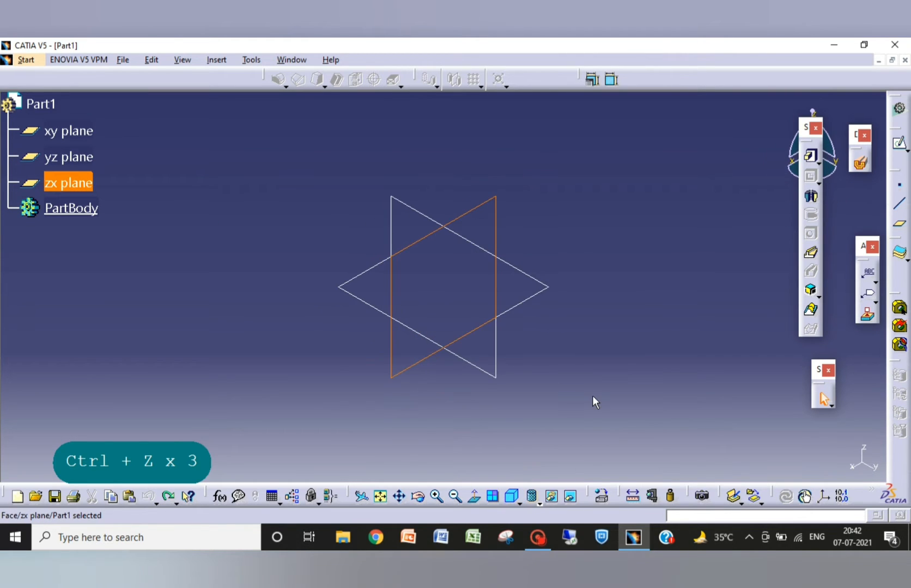
left_click(414, 375)
left_click(528, 300)
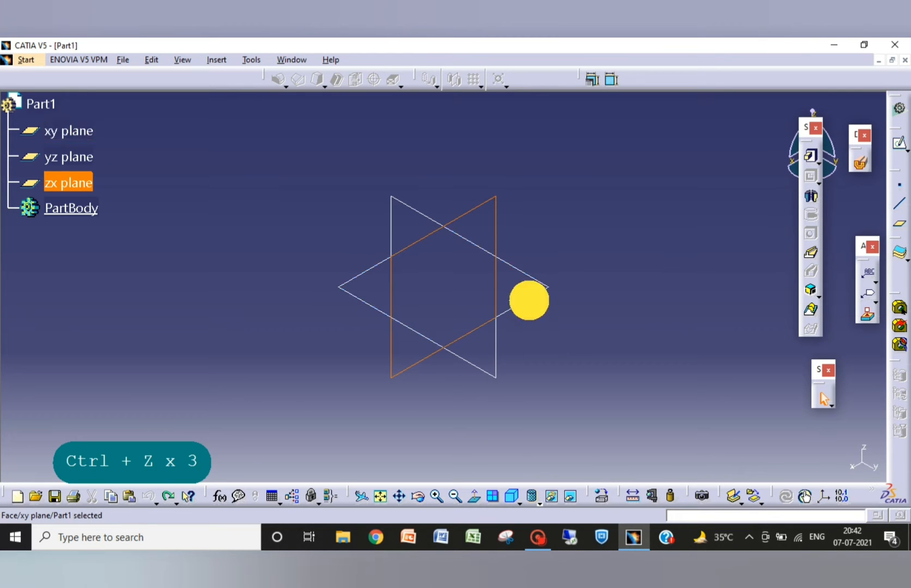
left_click(898, 144)
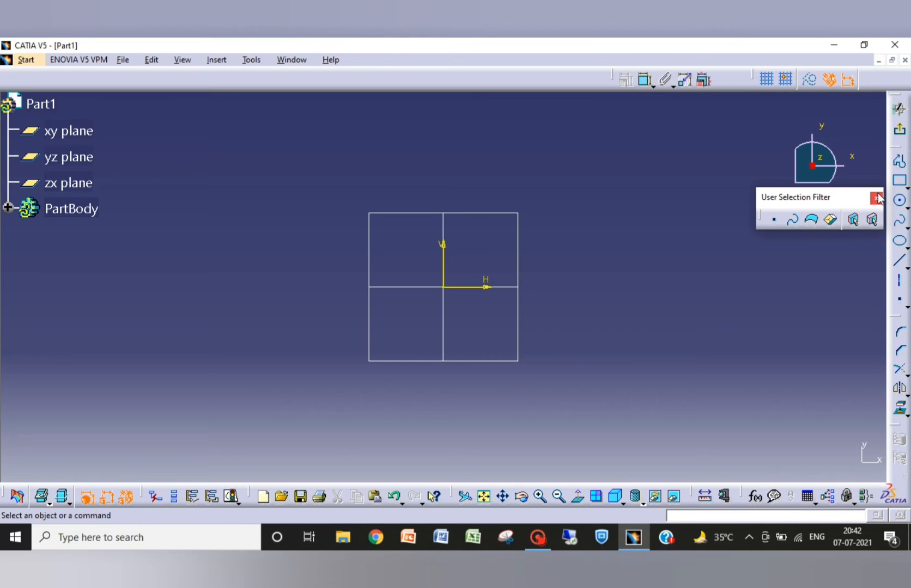
left_click(896, 168)
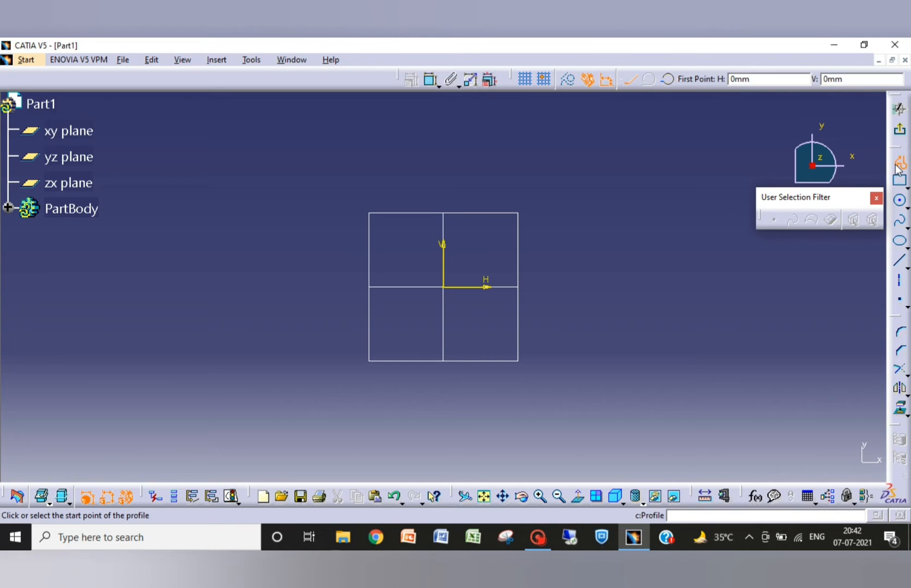
left_click(899, 200)
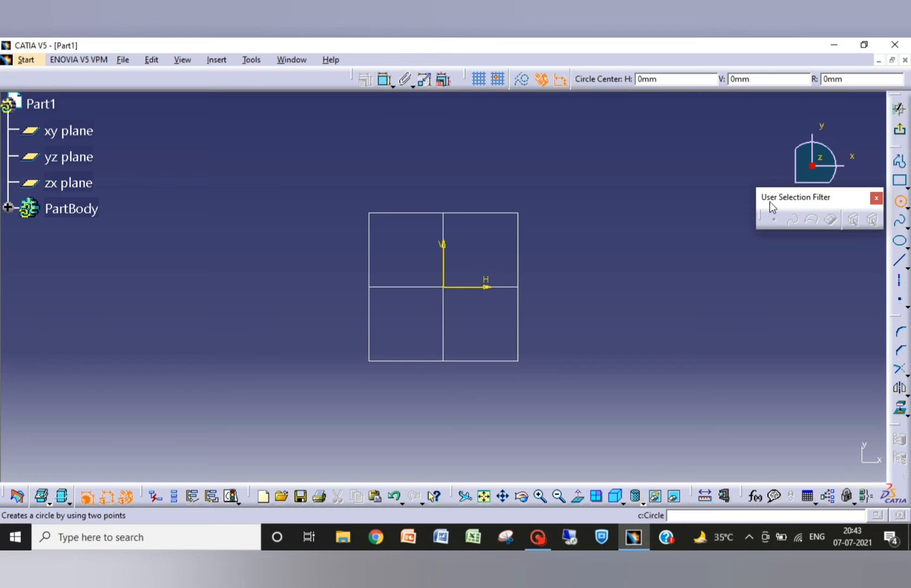
left_click(443, 287)
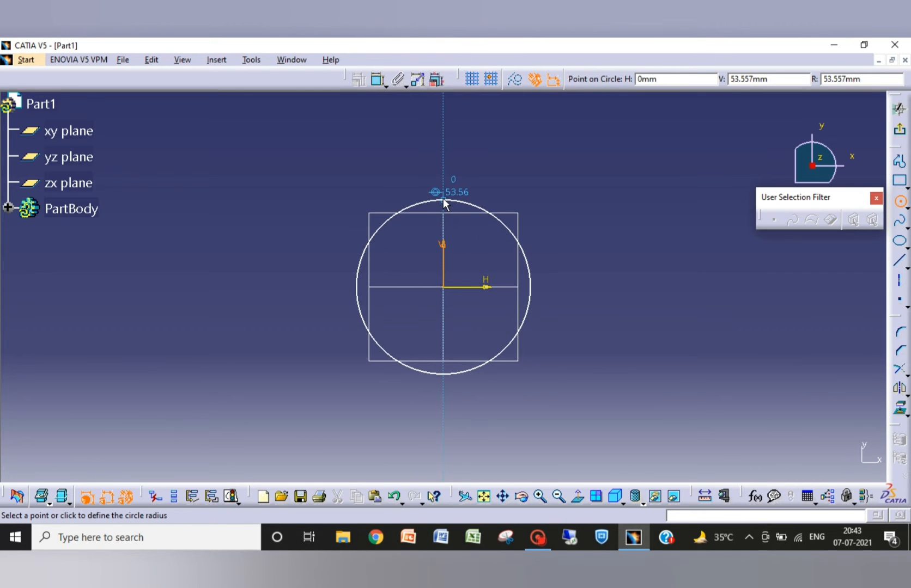
left_click(442, 198)
left_click(719, 261)
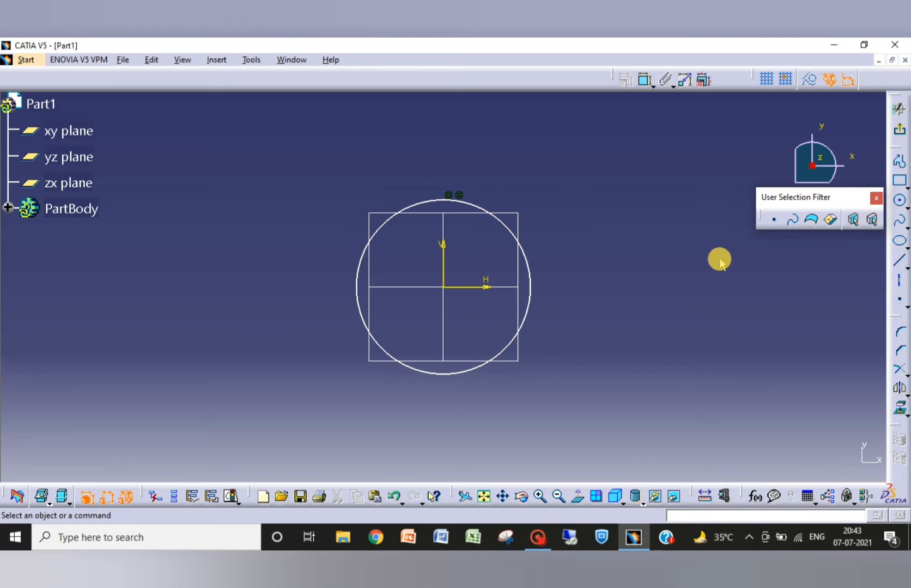
- Convert the circle to a construction element
left_click(523, 249)
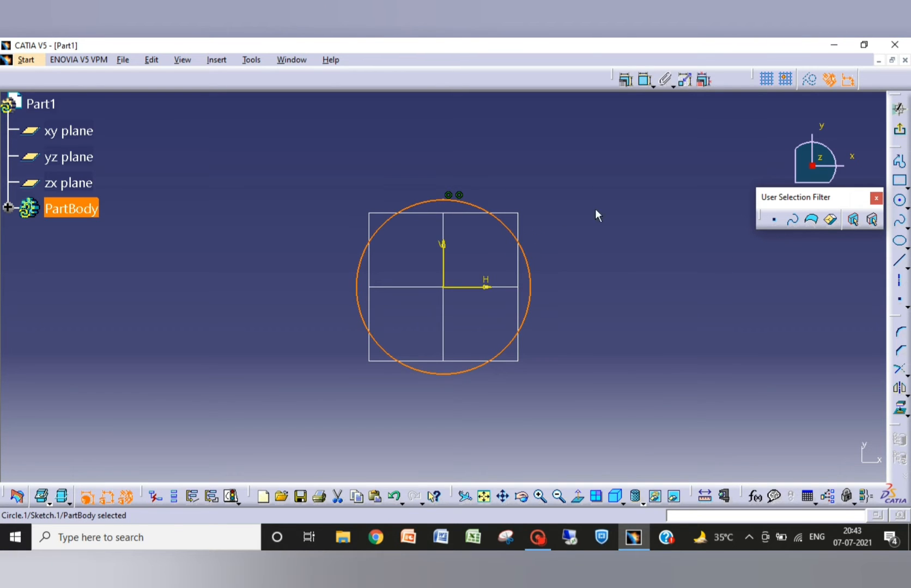
left_click(809, 79)
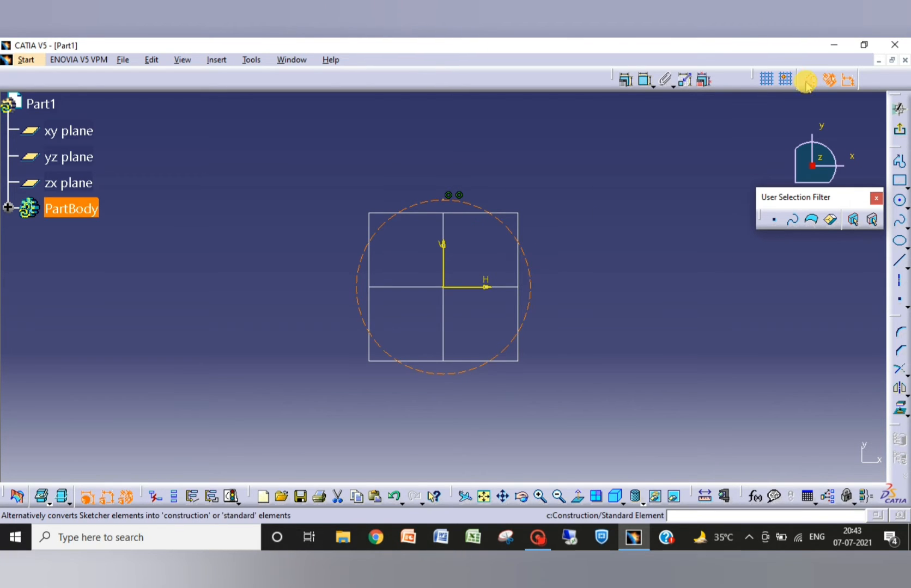
left_click(627, 346)
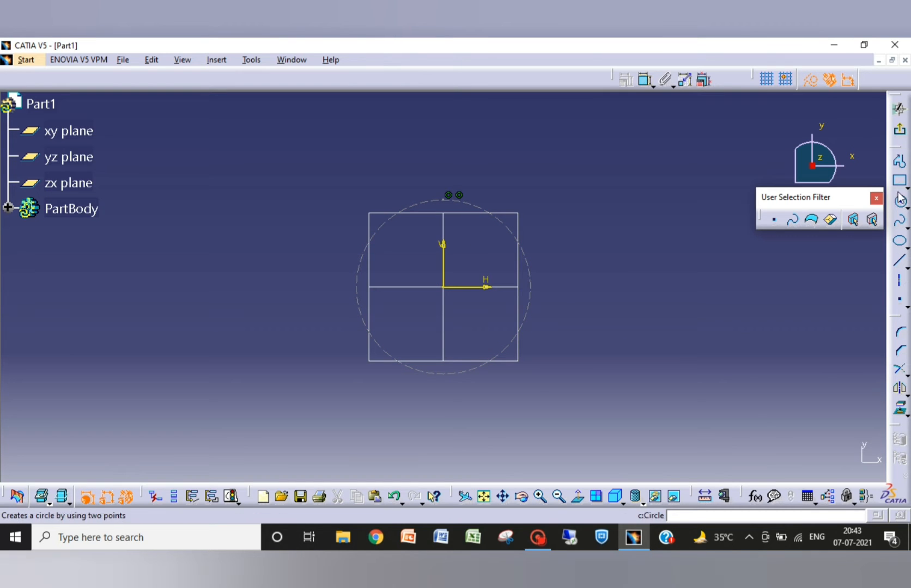
- With standard geometry, sketch a zigzag profile of three teeth rising outward from the top of the construction circle, ending on that circle
left_click(897, 167)
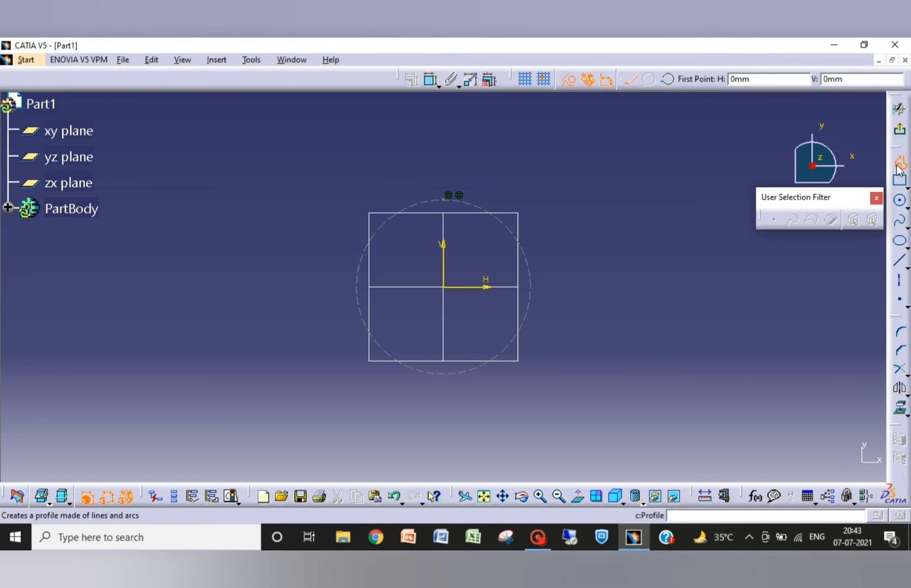
left_click(444, 201)
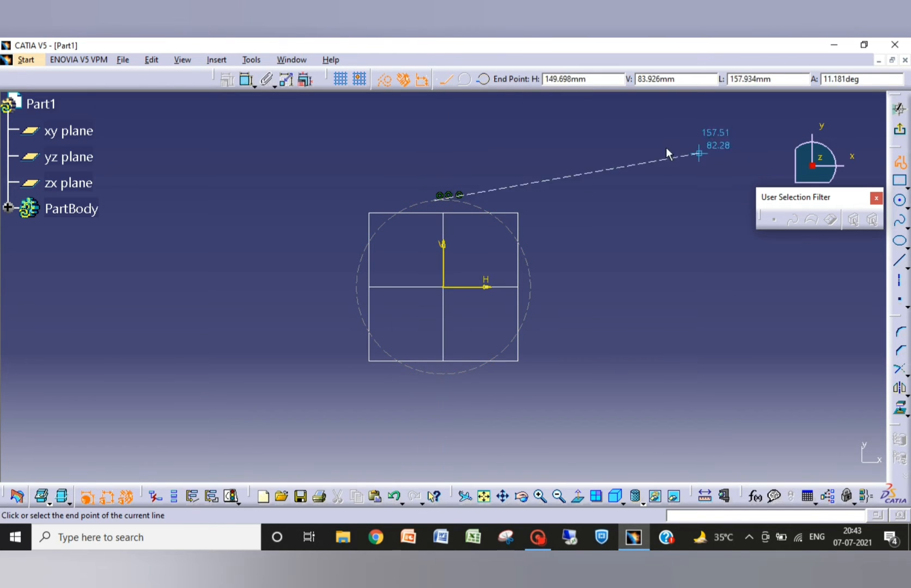
left_click(384, 81)
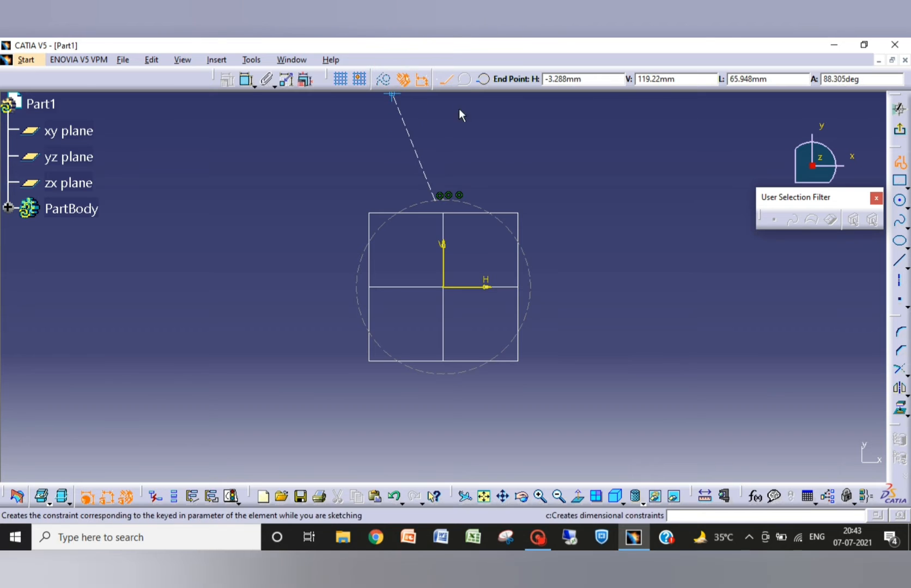
left_click(443, 179)
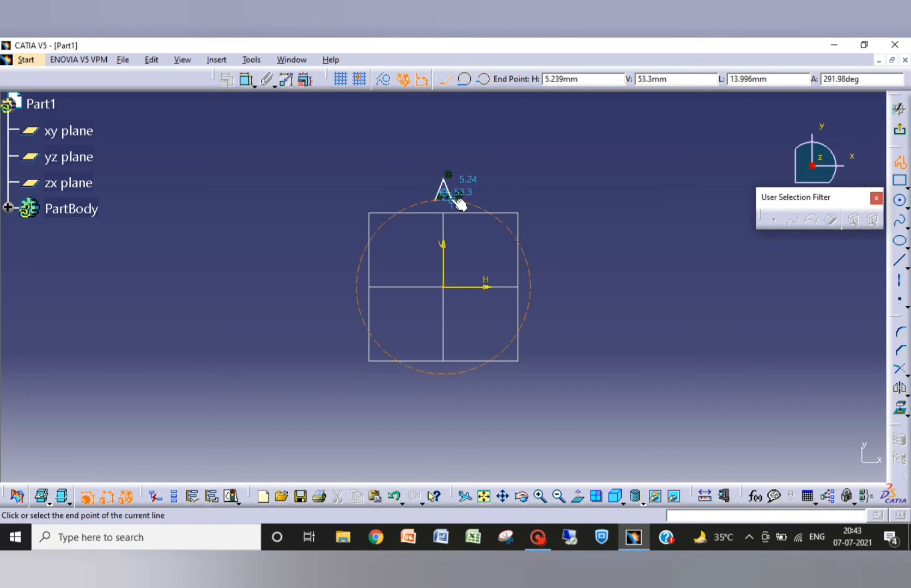
left_click(453, 199)
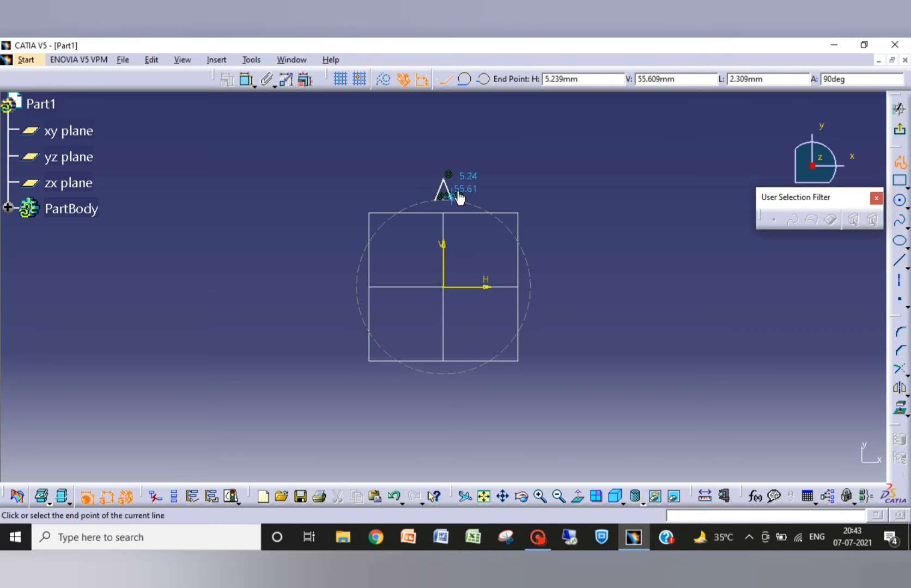
left_click(464, 182)
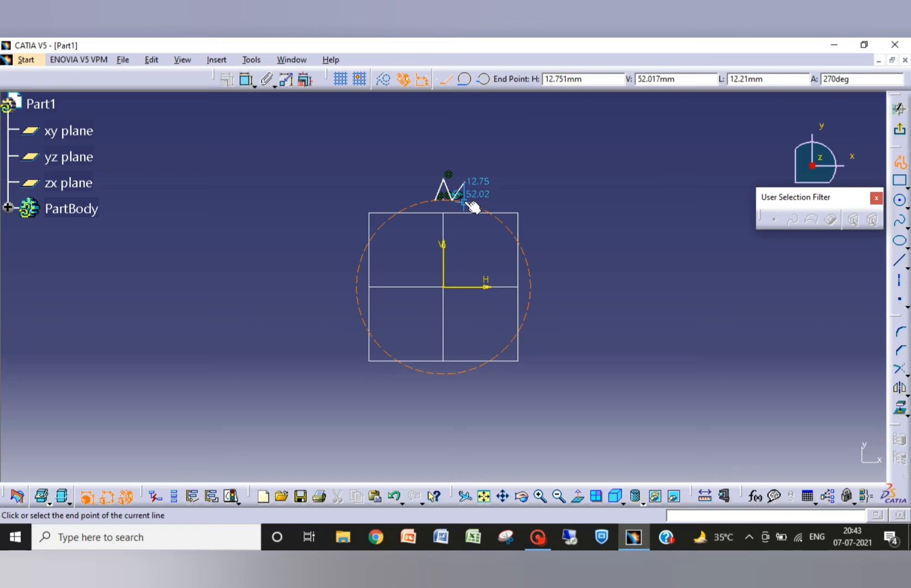
left_click(467, 201)
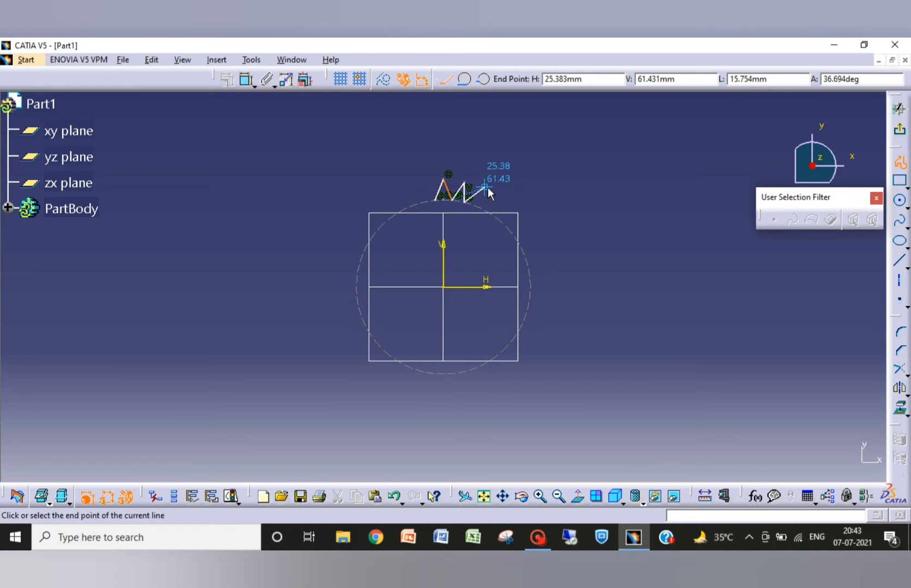
left_click(488, 187)
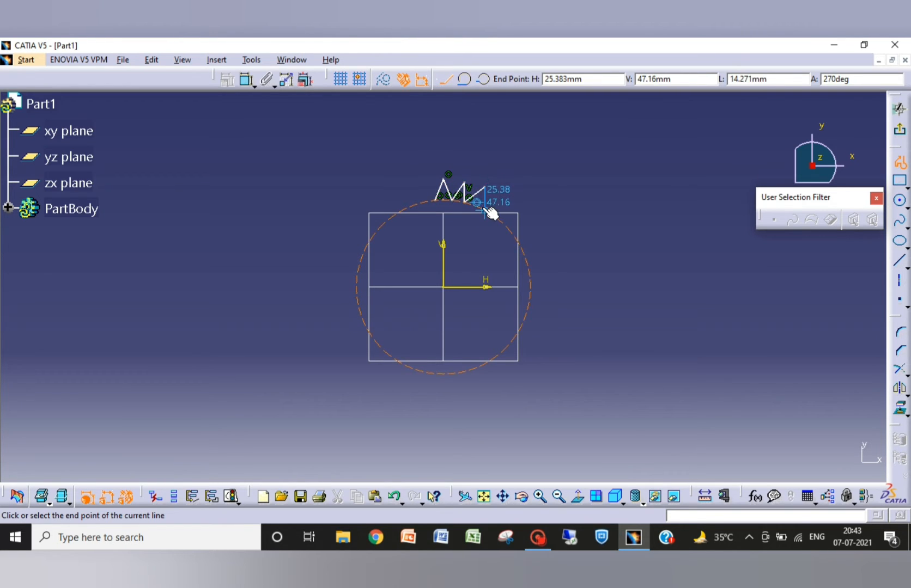
left_click(485, 207)
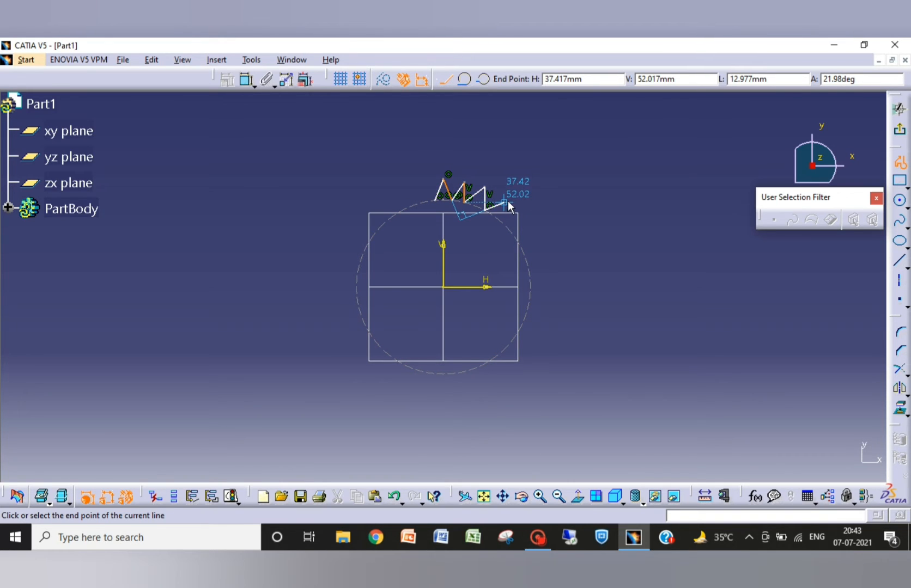
key("Escape")
key("Escape")
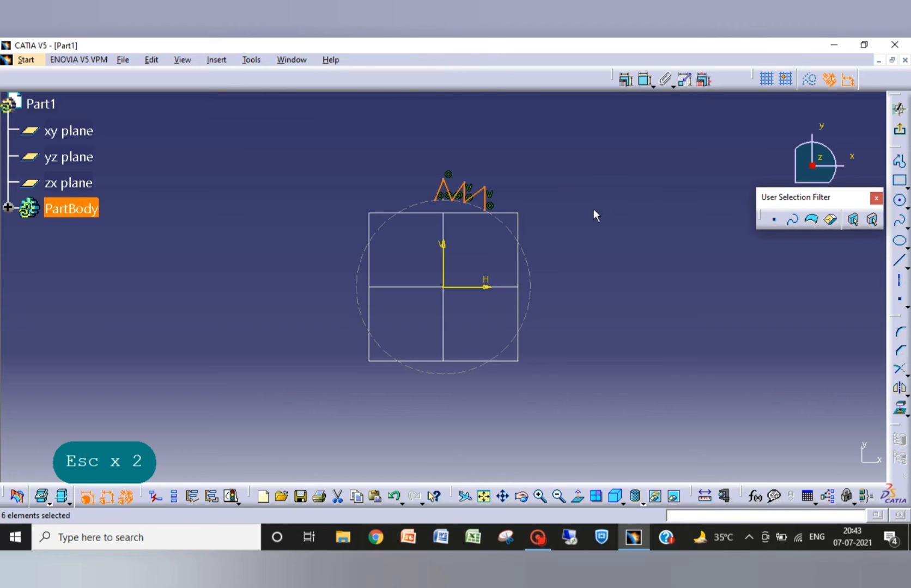
left_click_drag(419, 161, 493, 224)
left_click(619, 224)
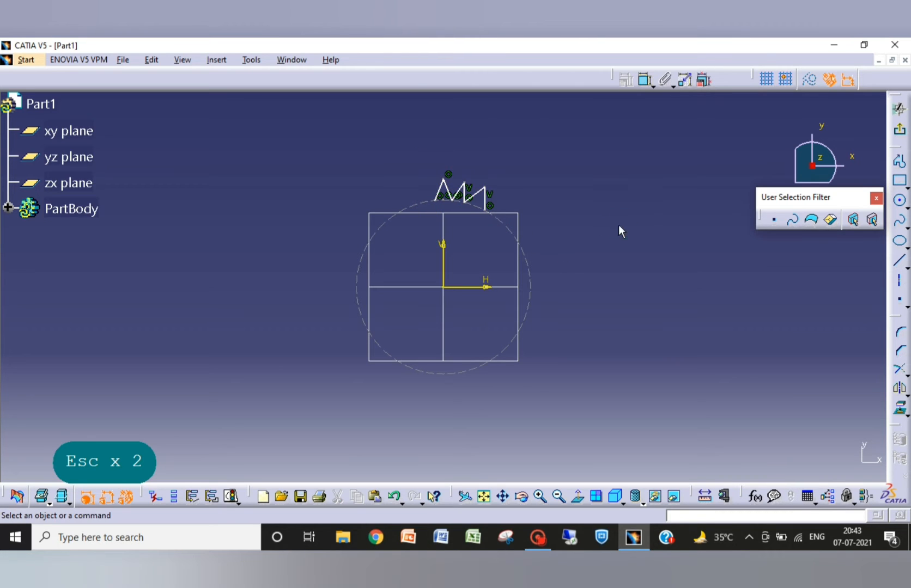
- Draw a second circle centred on the origin through the first tooth's tip and convert it to a construction element
left_click(900, 201)
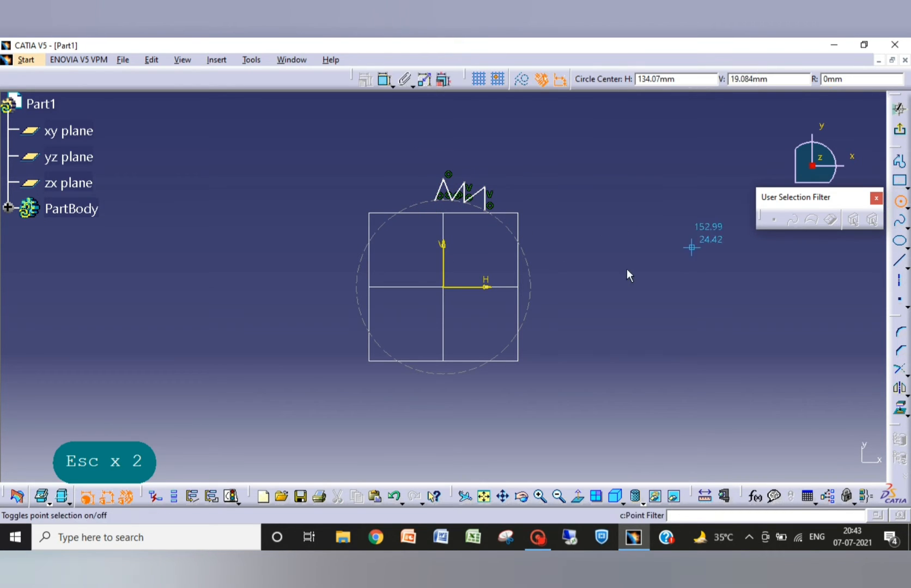
left_click(444, 287)
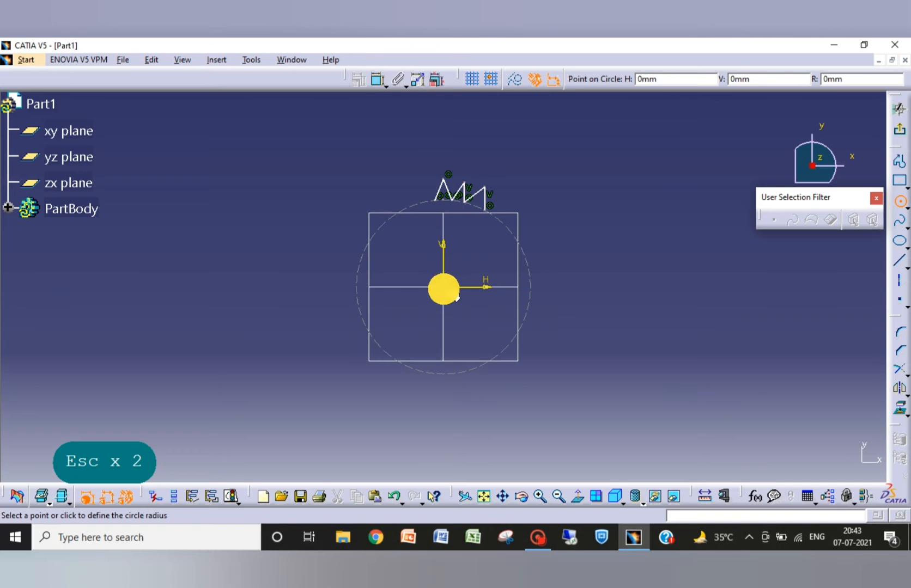
left_click(444, 179)
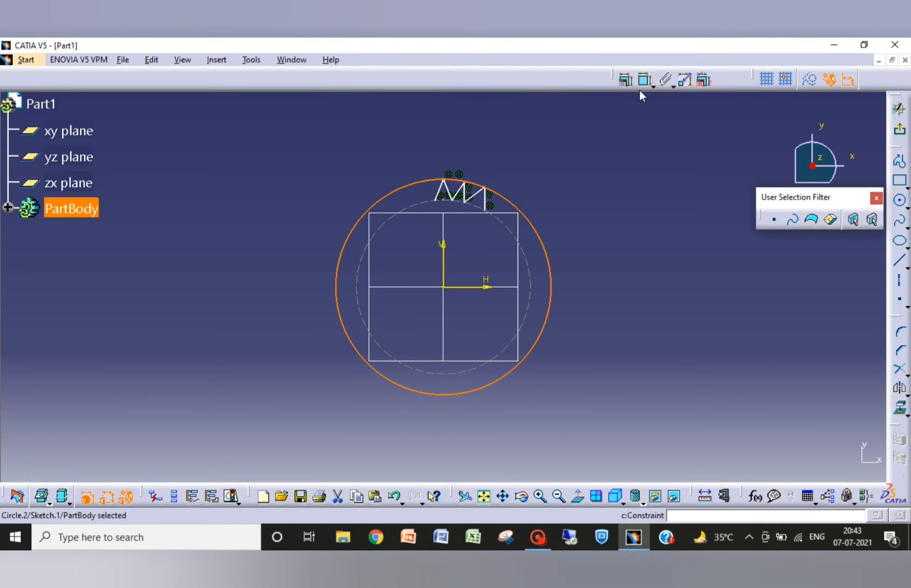
left_click(811, 81)
left_click(674, 292)
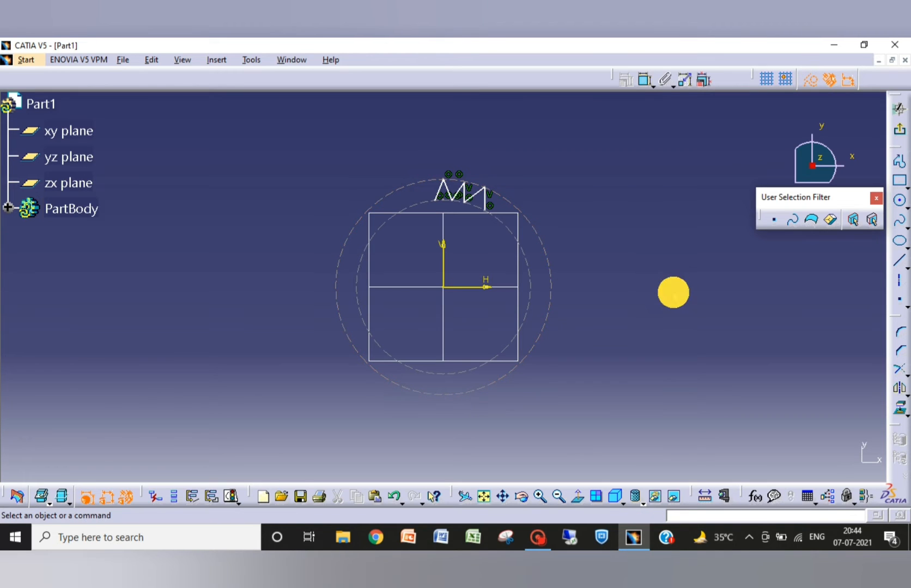
- With standard geometry, continue the zigzag profile from its open end with two more teeth, using straight lines between the inner and outer construction circles
left_click(899, 163)
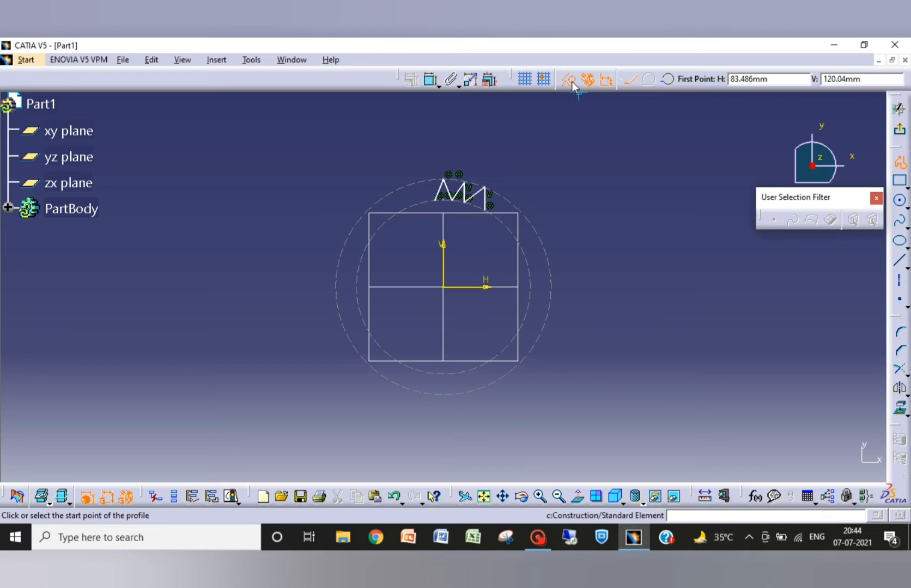
left_click(572, 81)
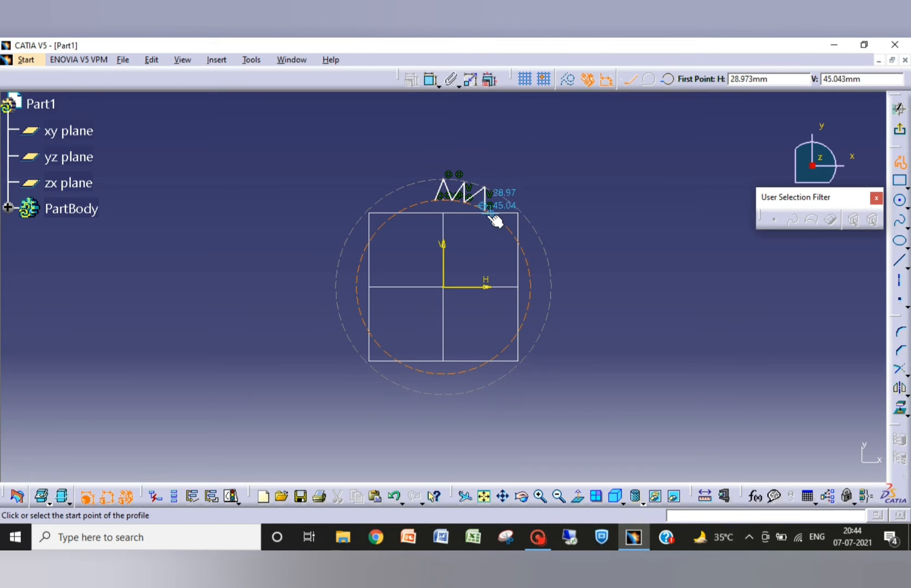
left_click(487, 210)
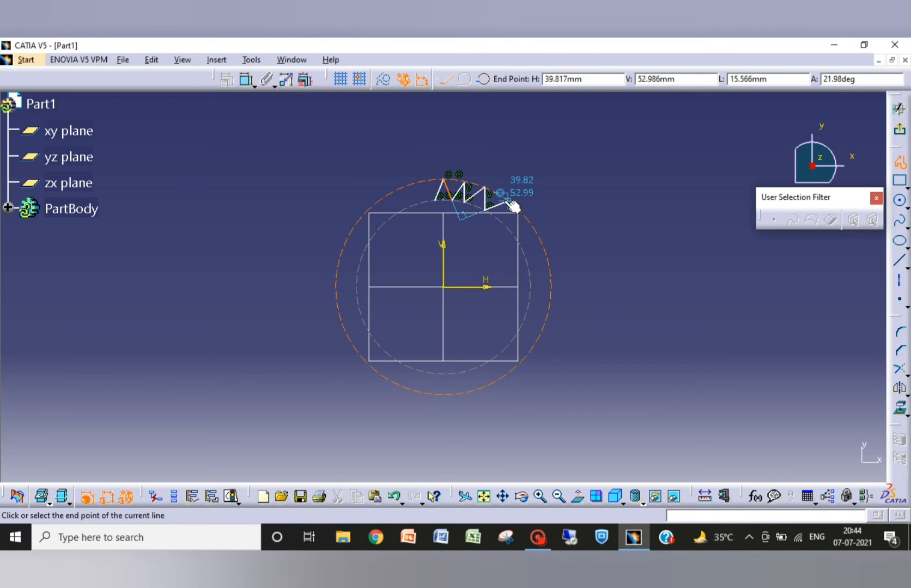
left_click(511, 200)
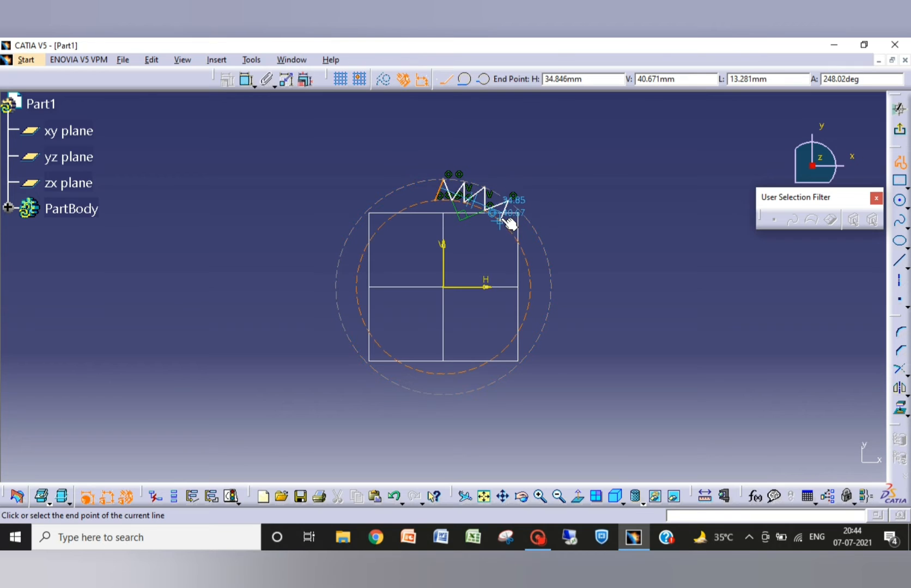
left_click(499, 220)
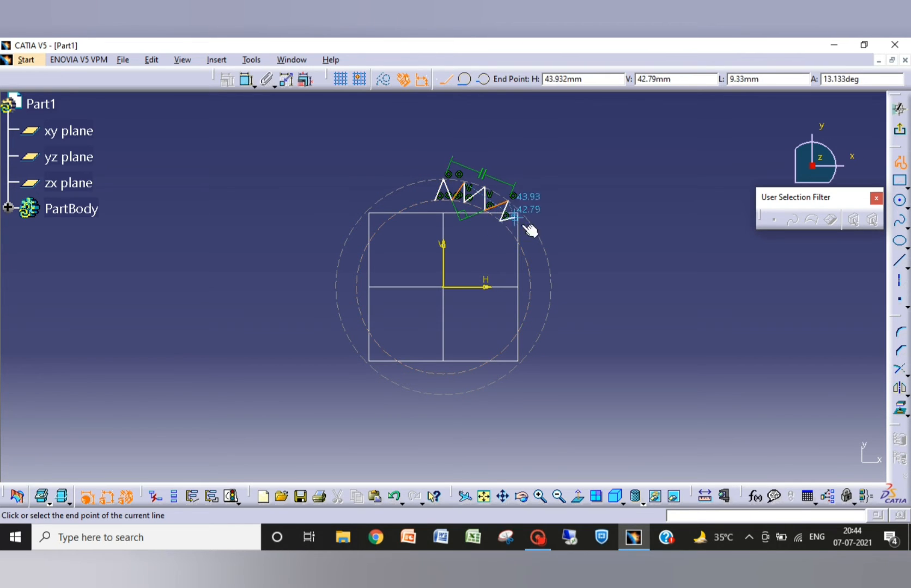
left_click(523, 220)
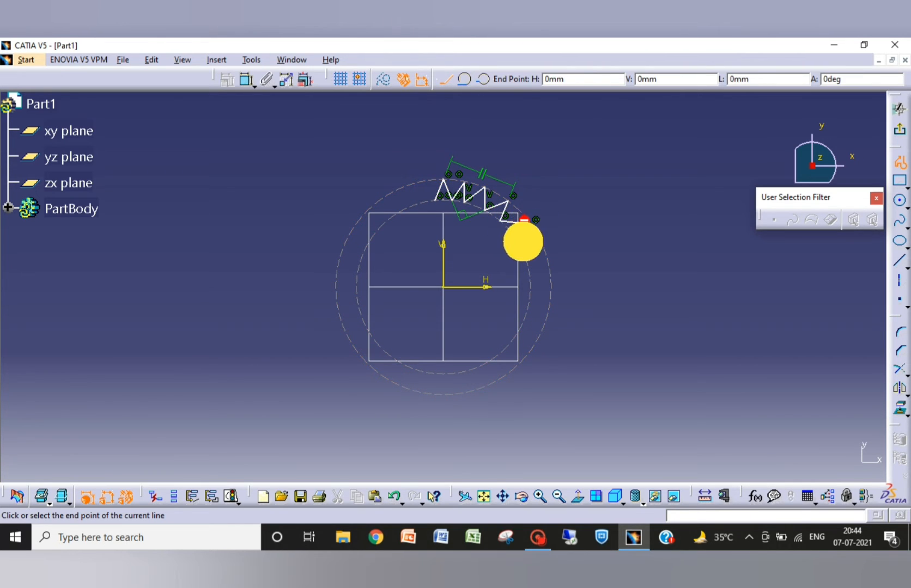
left_click_drag(523, 246, 522, 248)
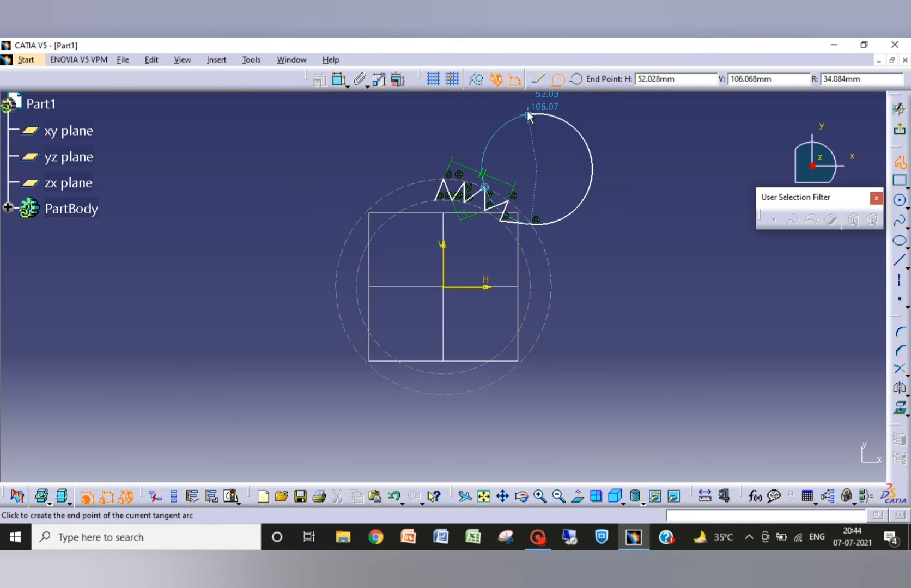
left_click(534, 81)
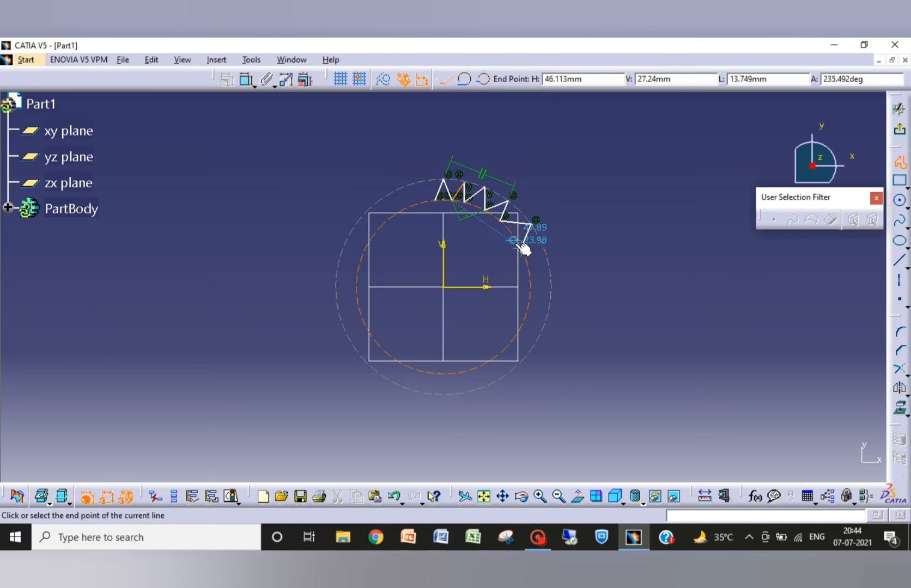
- Sketch the sixth and seventh teeth with straight lines, ending on the inner construction circle just below the horizontal axis
left_click(548, 258)
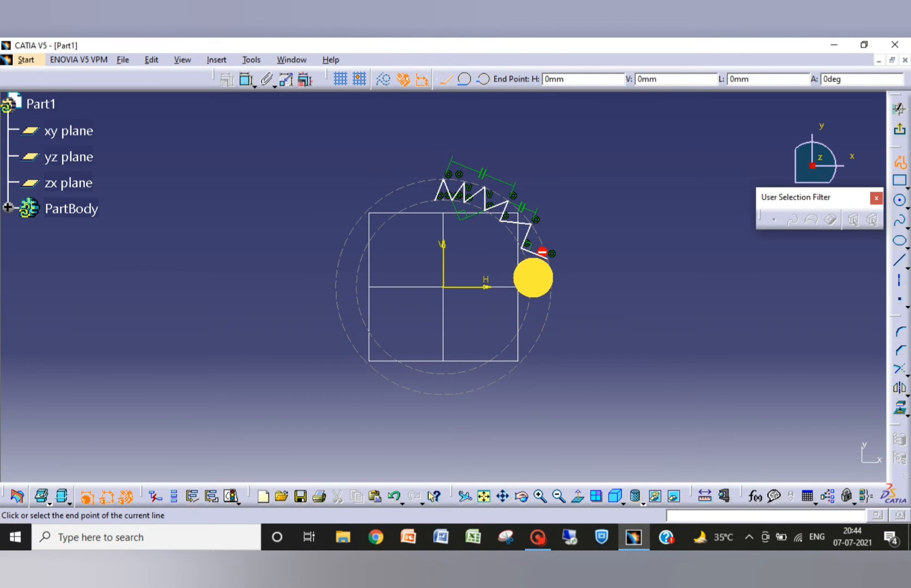
left_click_drag(530, 281, 538, 283)
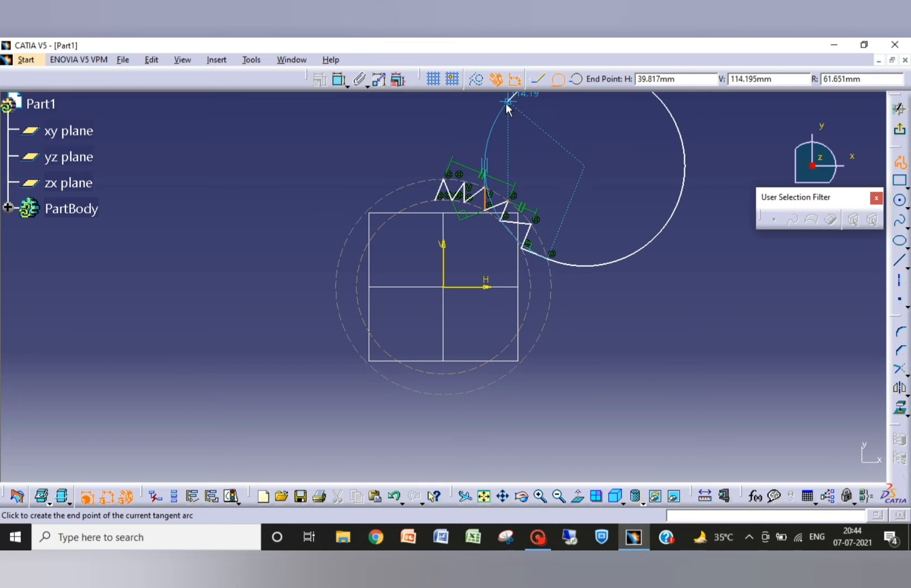
left_click(539, 79)
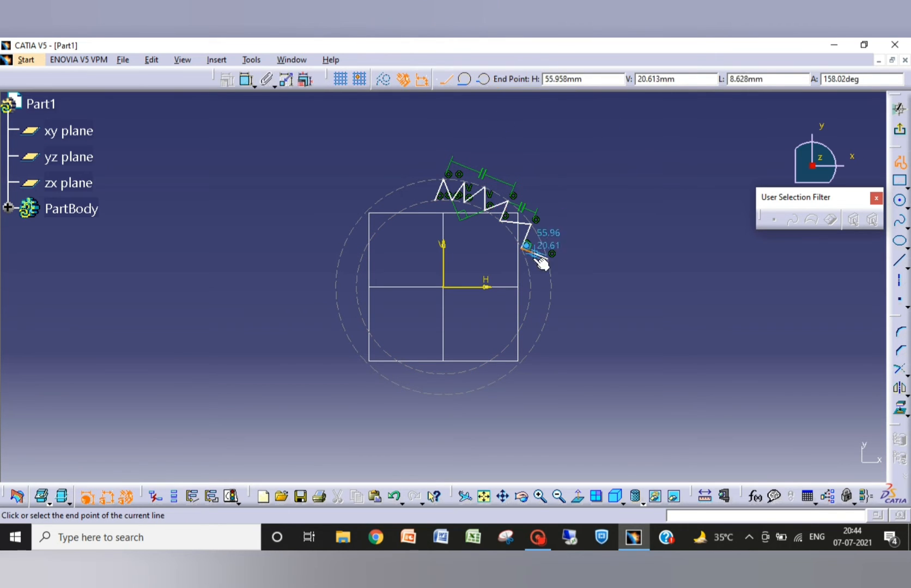
left_click(530, 274)
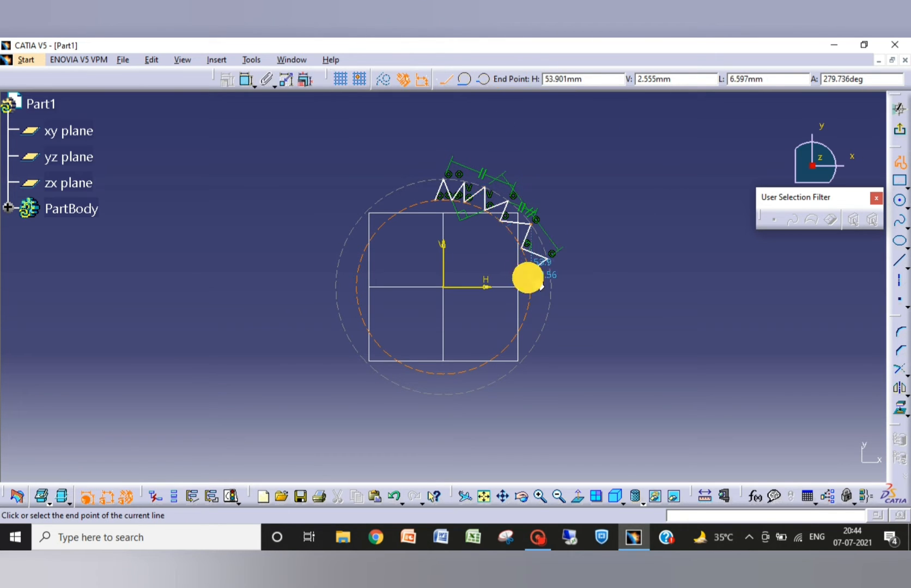
left_click(553, 288)
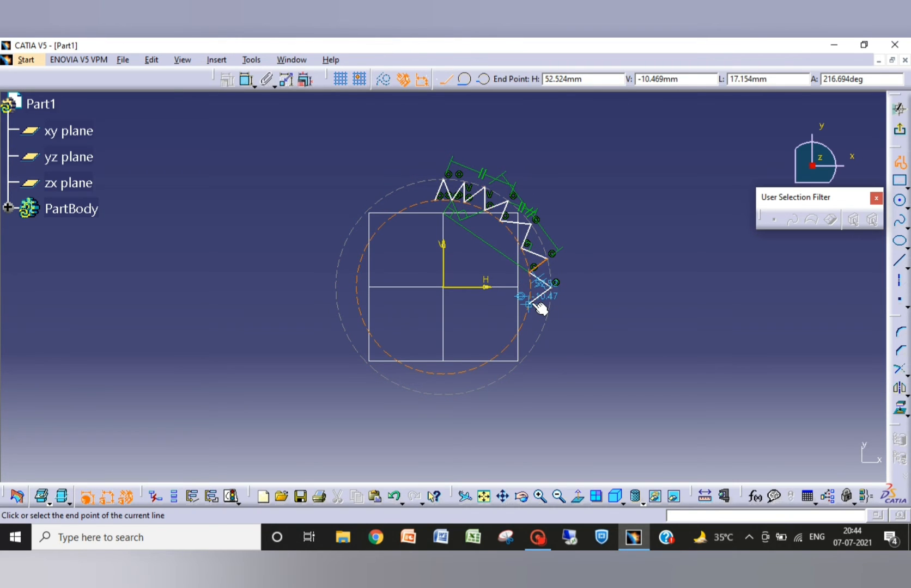
left_click(531, 302)
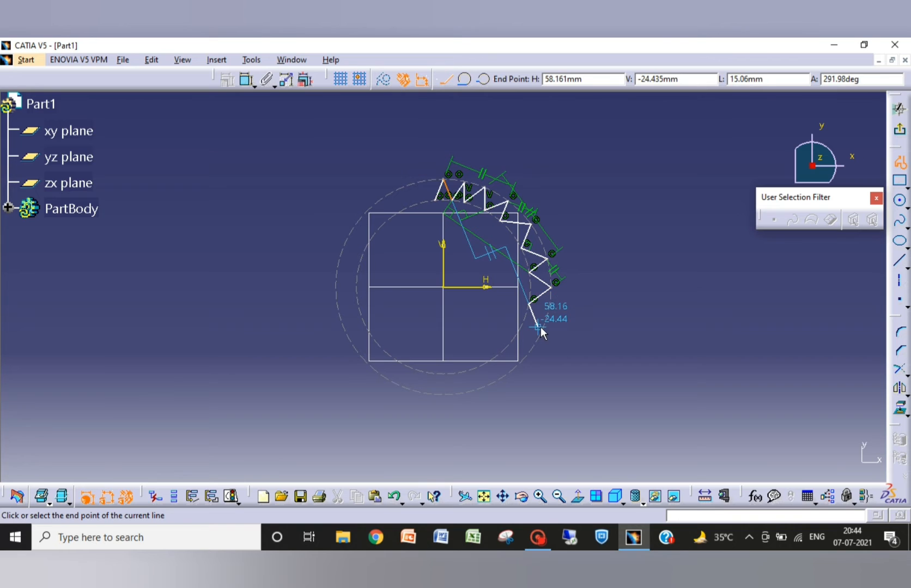
- Extend the zigzag with four straight-sided teeth around the lower-right quadrant, ending on the inner circle just past the vertical axis
left_click_drag(545, 329, 525, 333)
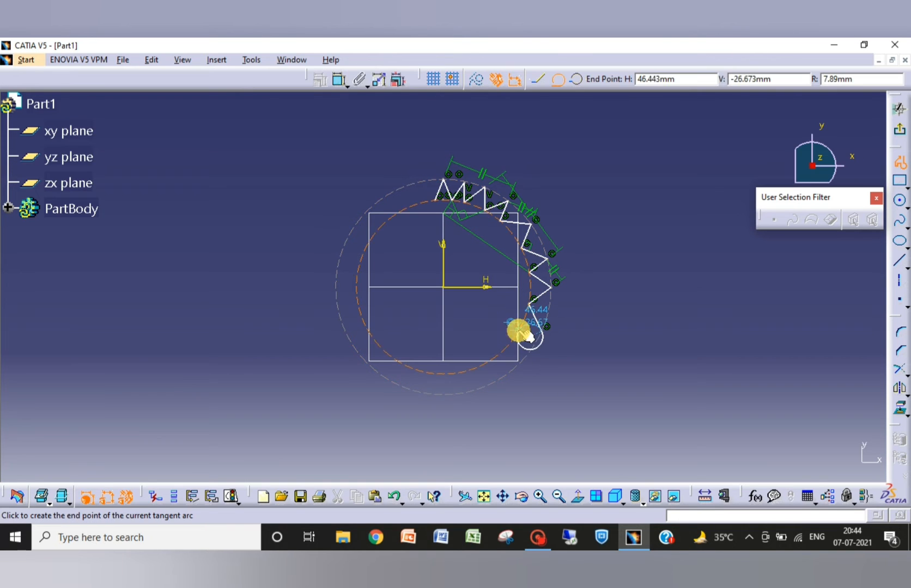
left_click(540, 81)
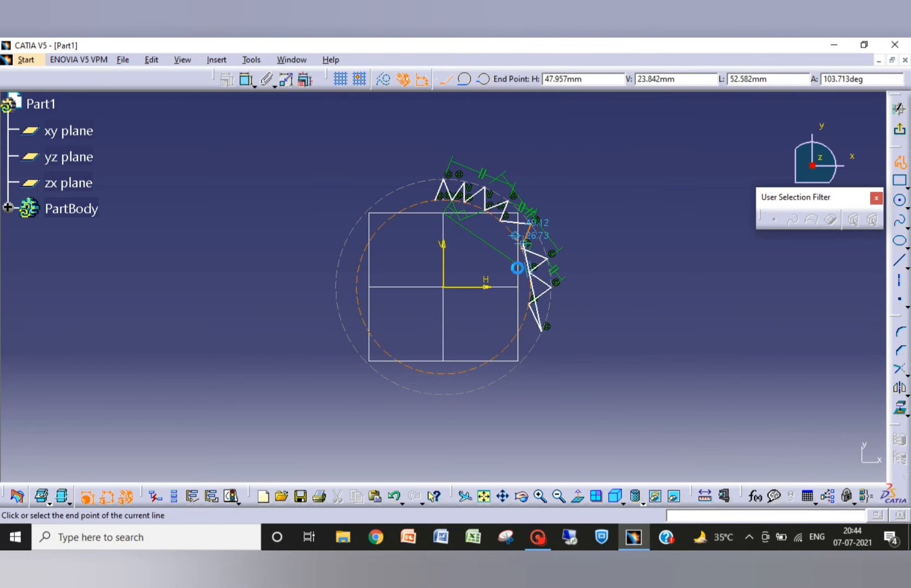
left_click(523, 326)
left_click(525, 358)
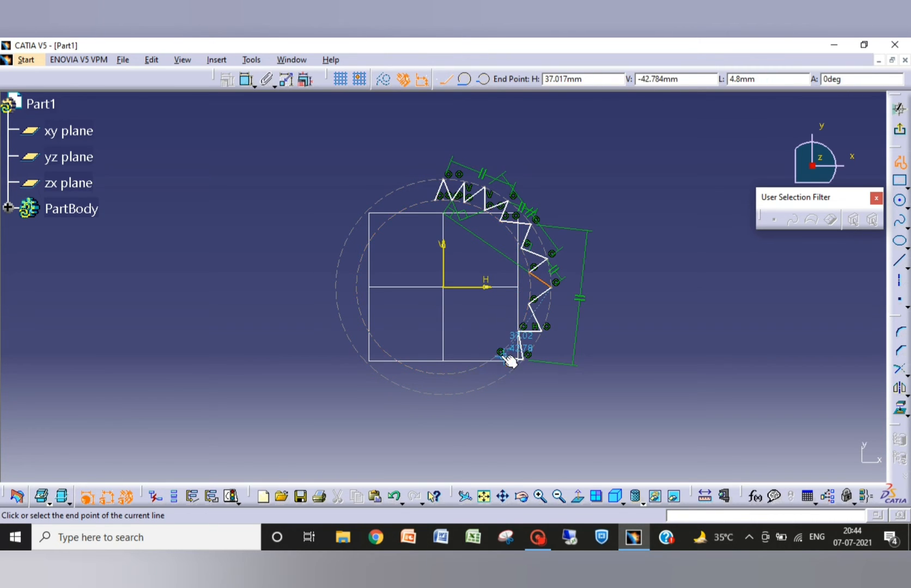
left_click(497, 381)
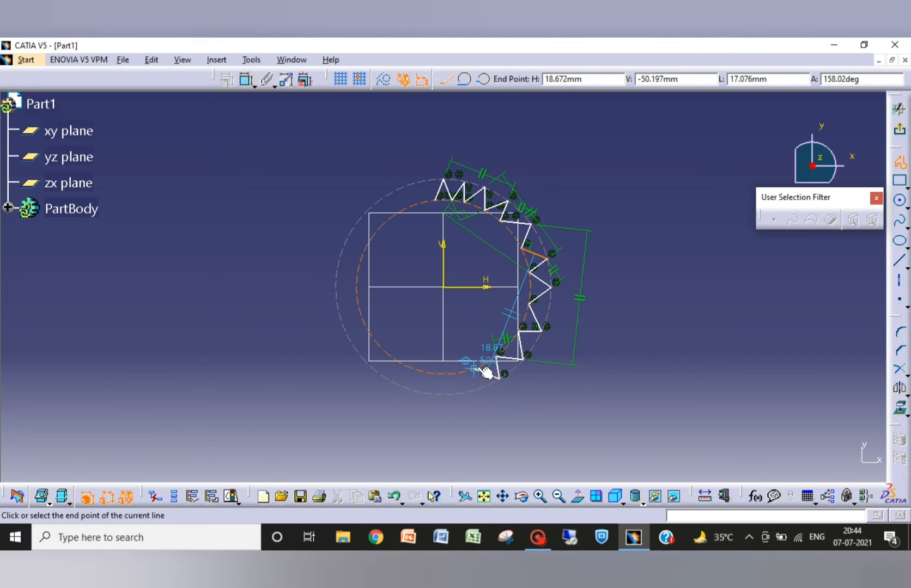
left_click(479, 363)
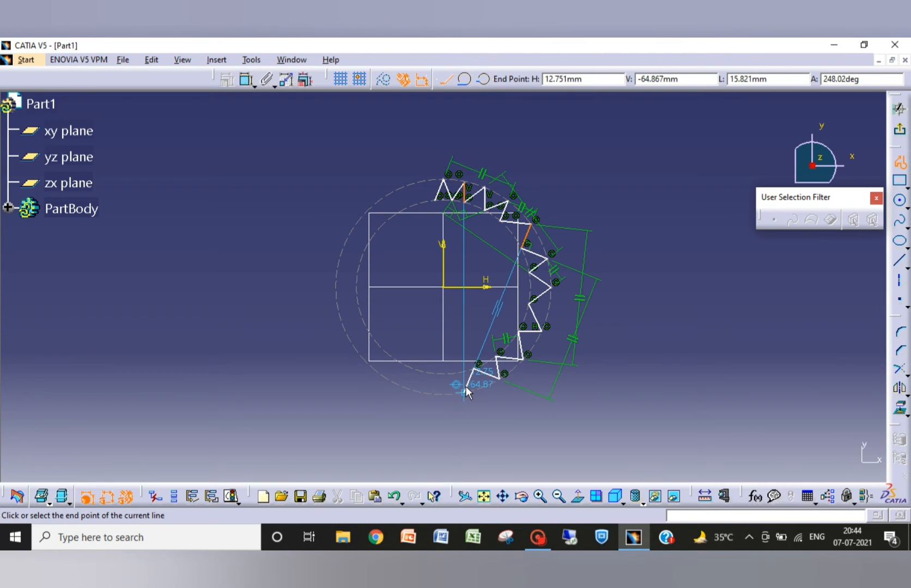
left_click(459, 392)
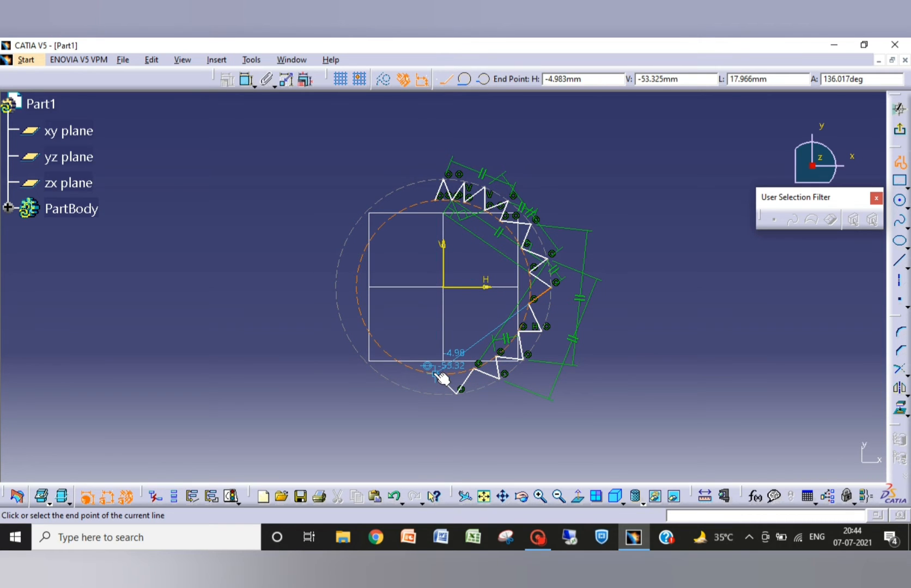
left_click(435, 374)
- Add three teeth around the lower-left quadrant, alternating between the outer and inner circles and ending on the inner circle
left_click(414, 387)
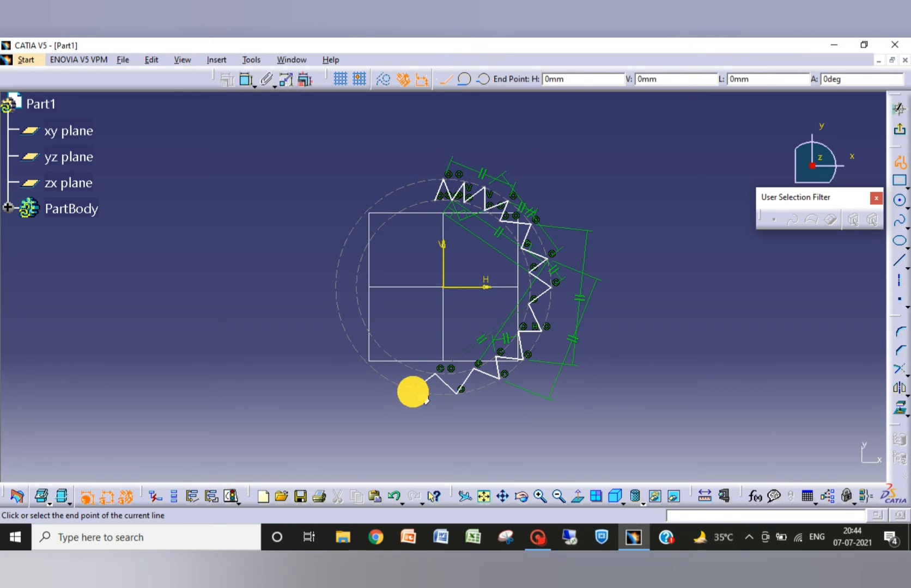
left_click(405, 368)
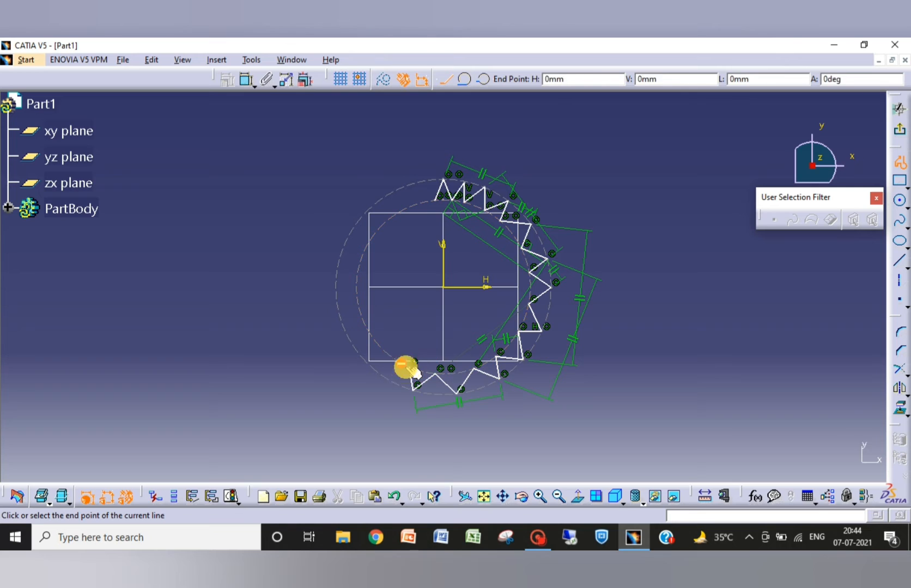
double_click(376, 373)
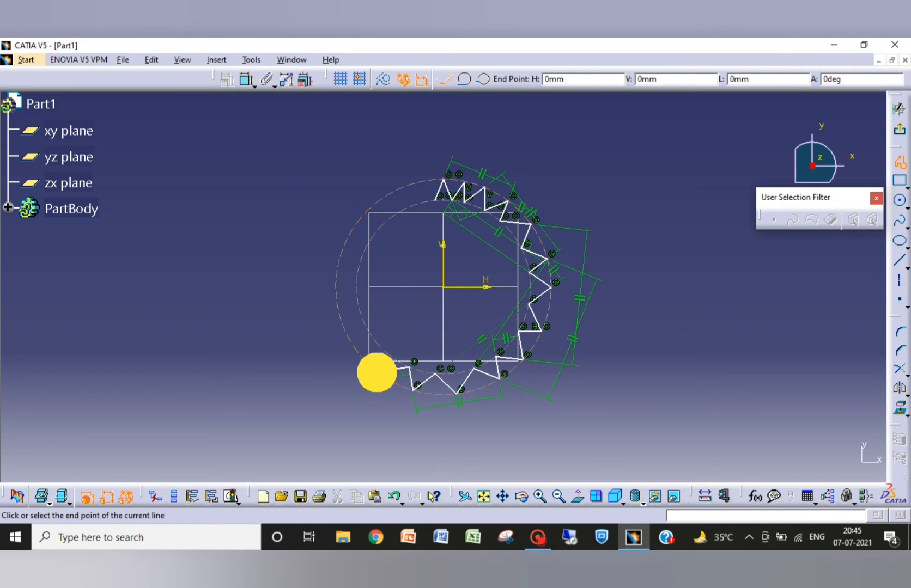
left_click(375, 340)
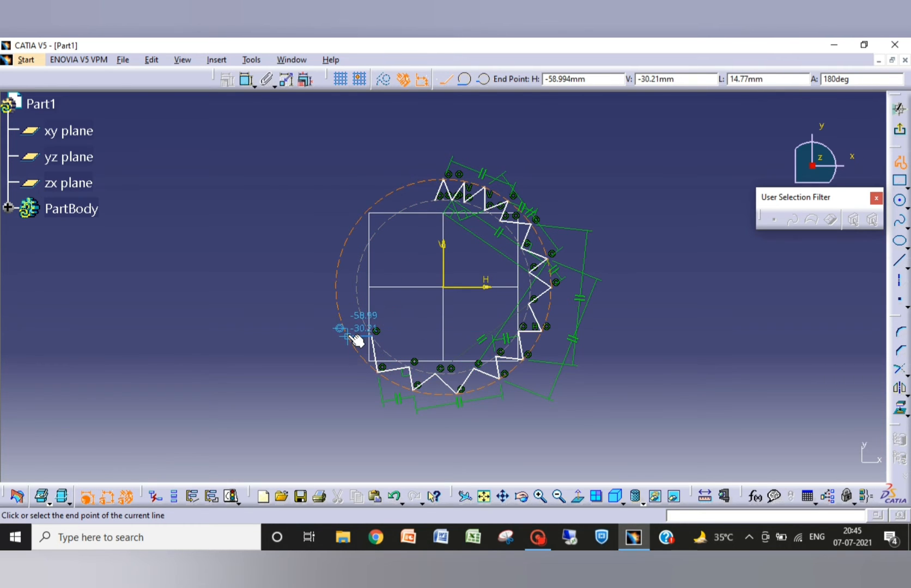
left_click(348, 335)
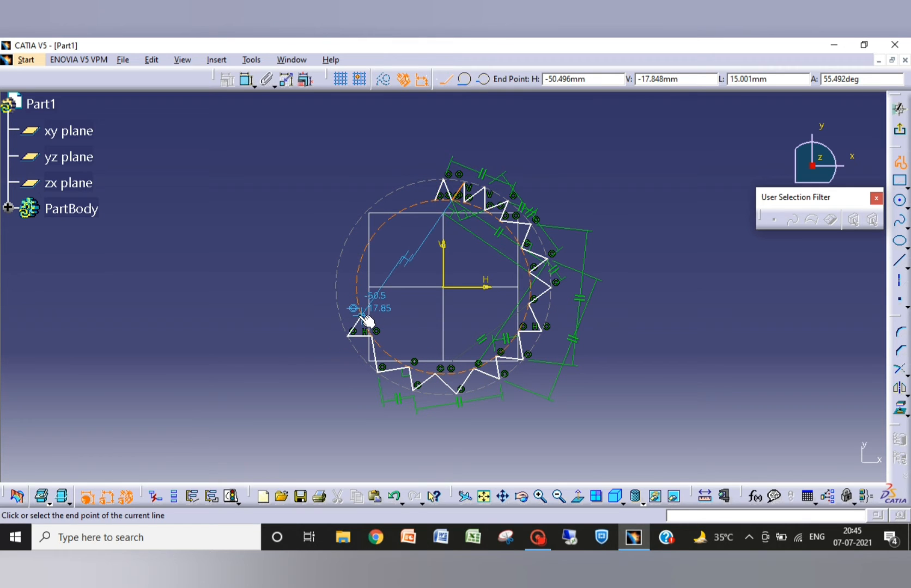
left_click(359, 312)
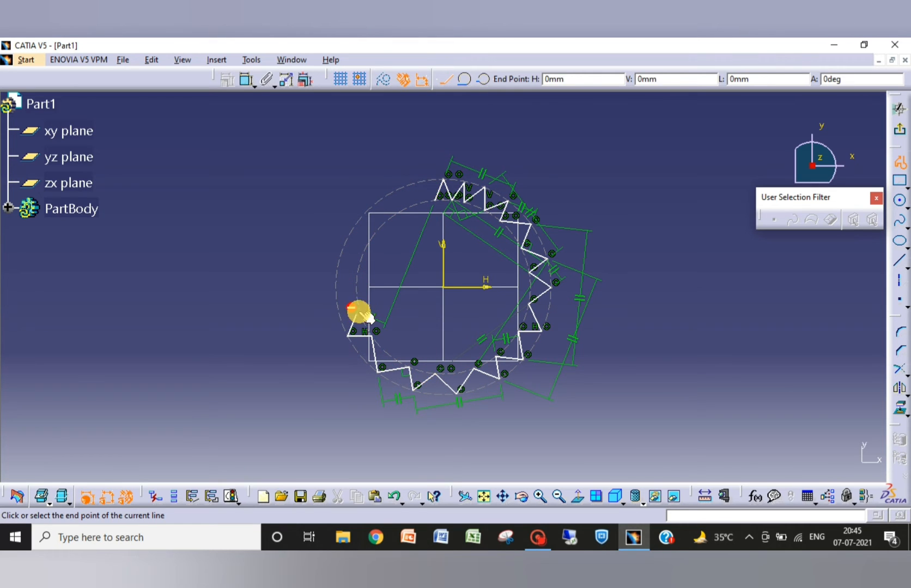
- Sketch two teeth across the negative side of the horizontal axis, ending on the inner circle above it
left_click(336, 294)
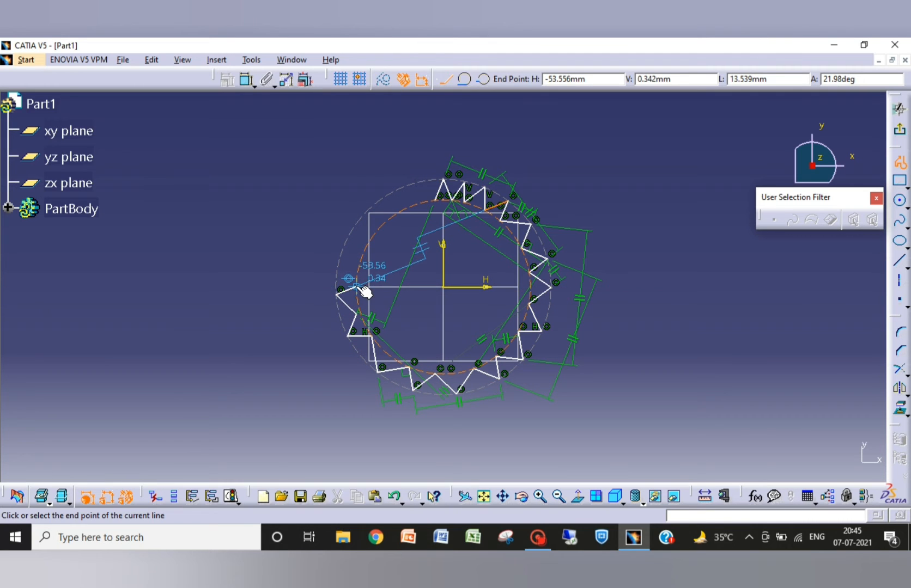
left_click(357, 282)
left_click(339, 261)
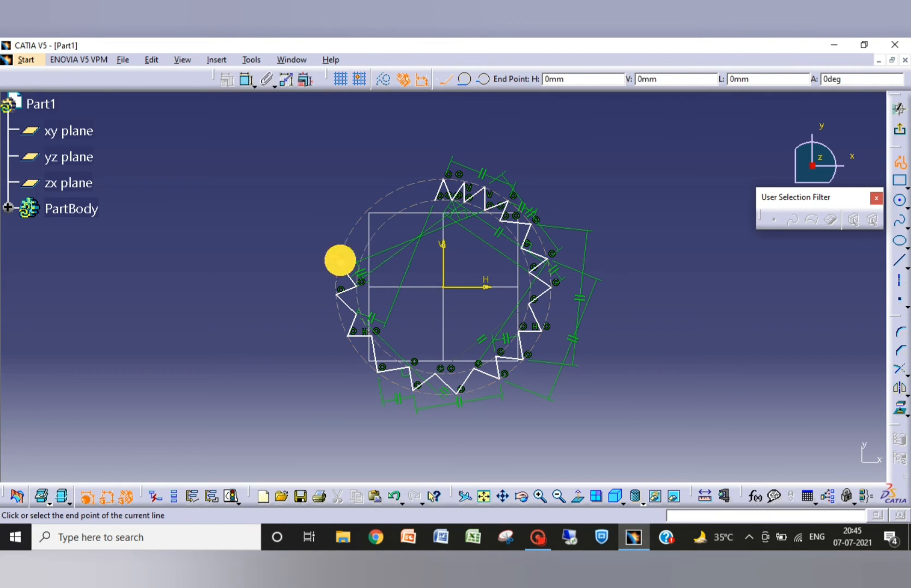
left_click(363, 252)
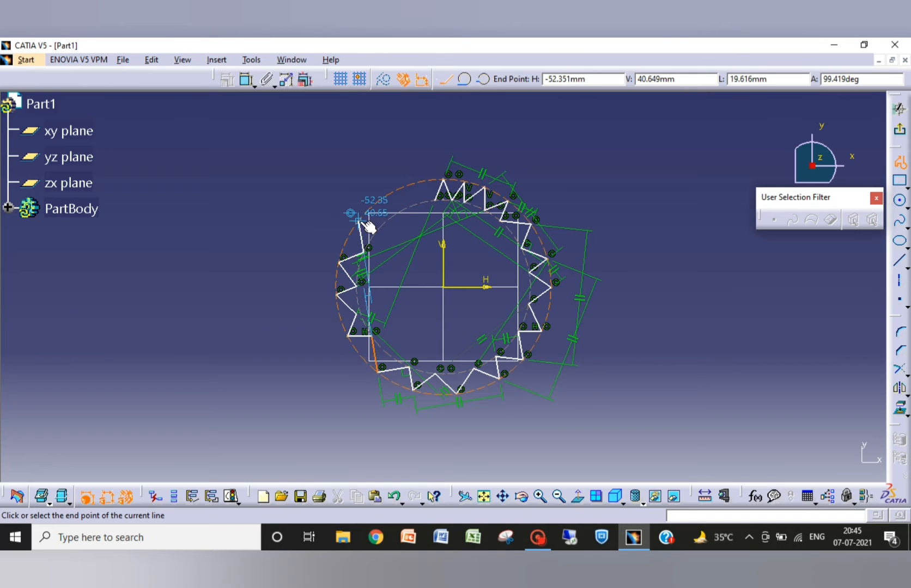
- Draw the last three teeth through the upper-left quadrant and close the zigzag profile at its start point, ending the Profile command
left_click(360, 220)
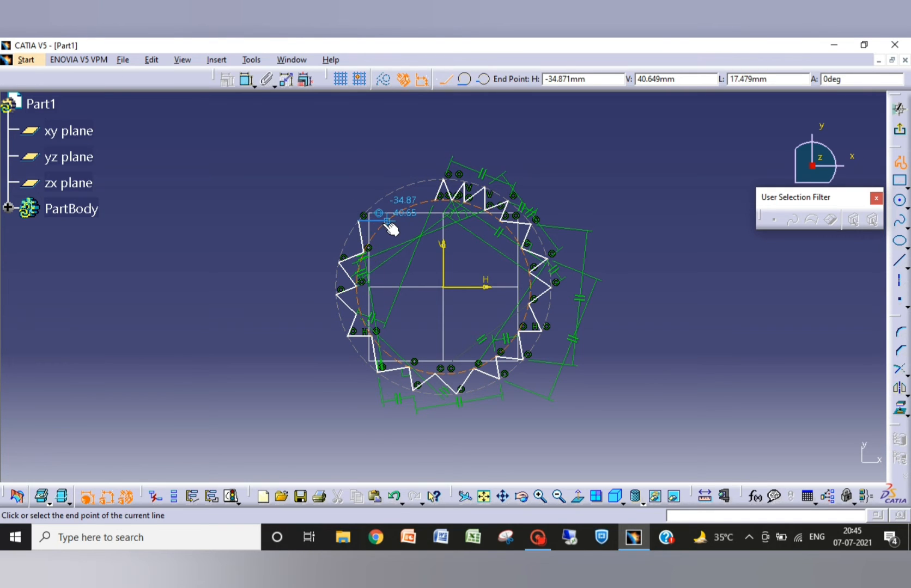
left_click(383, 224)
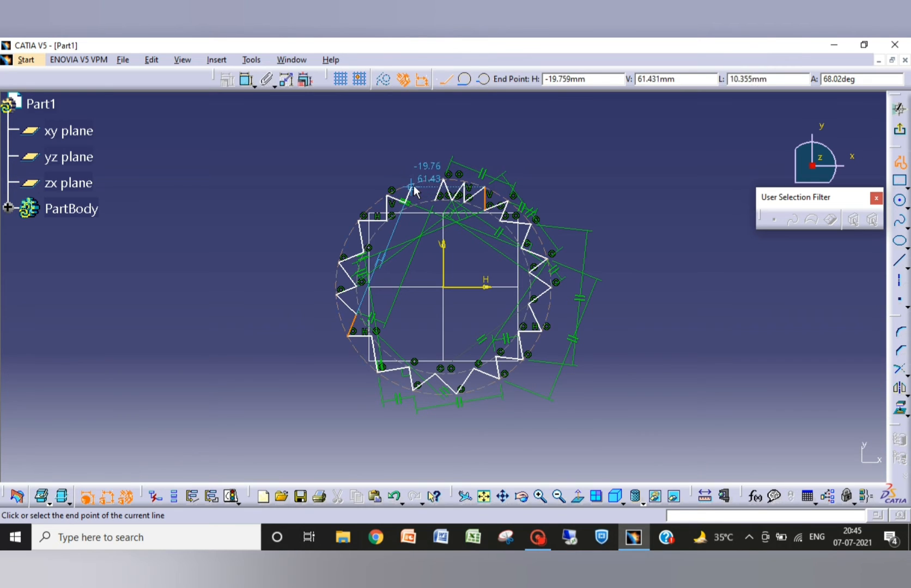
left_click(414, 181)
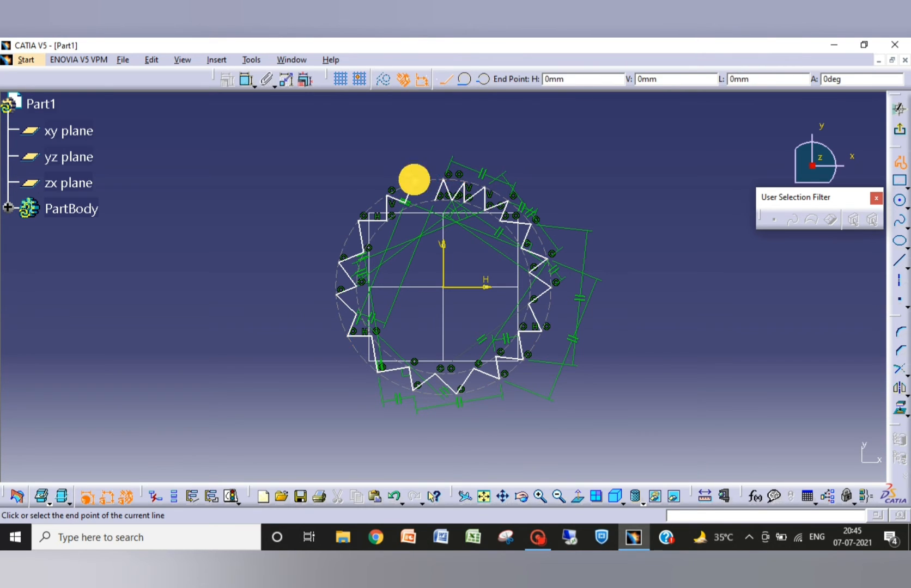
left_click(443, 207)
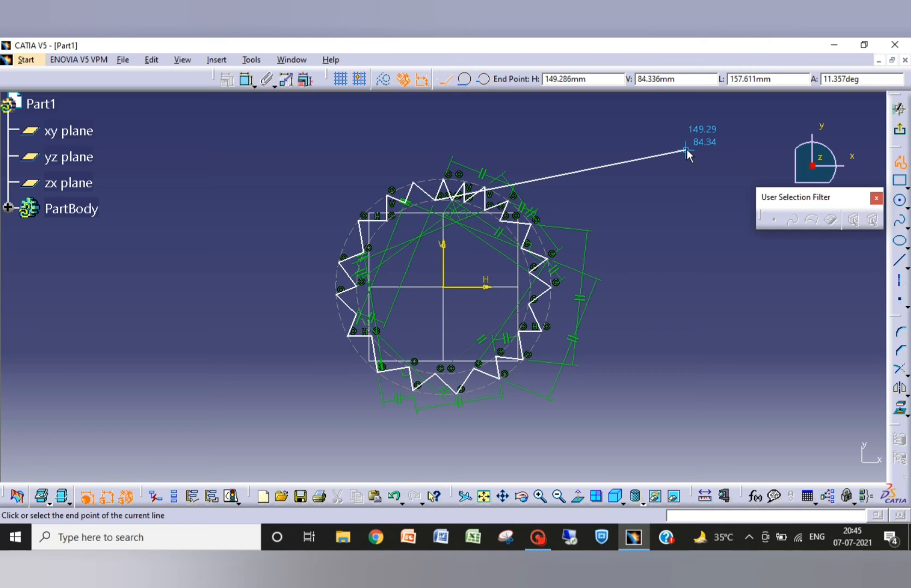
key("Escape")
key("Escape")
key("Escape")
left_click(667, 305)
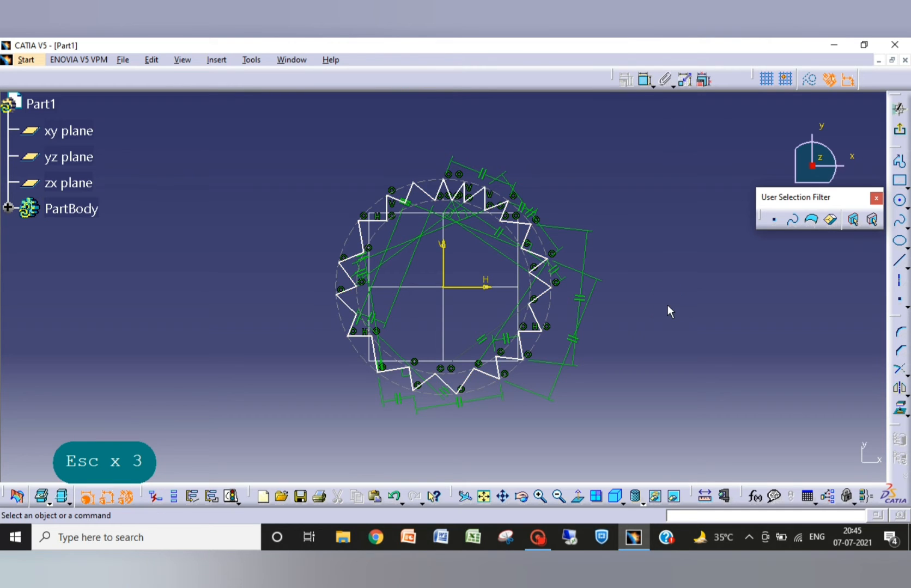
- Delete the outer and inner construction circles from the toothed profile sketch and exit the sketch
left_click(549, 310)
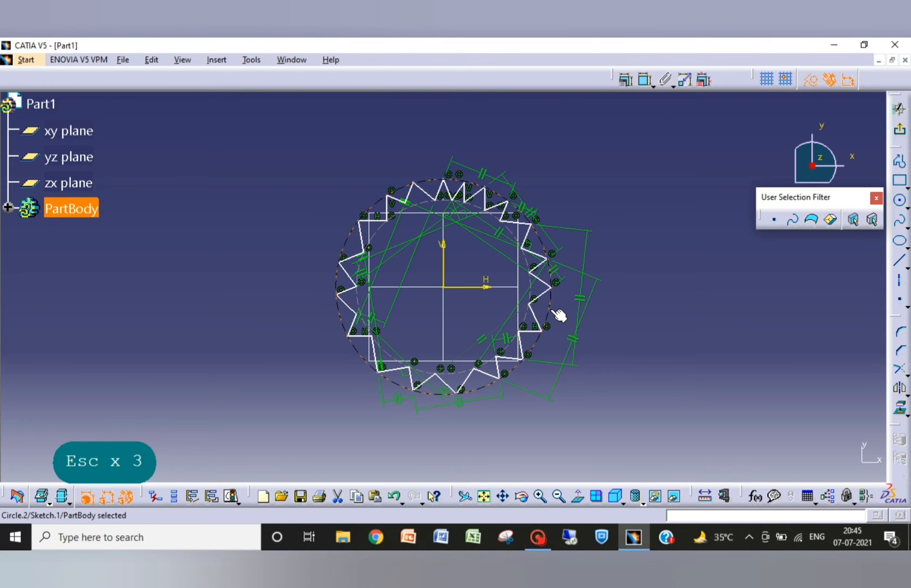
key("Delete")
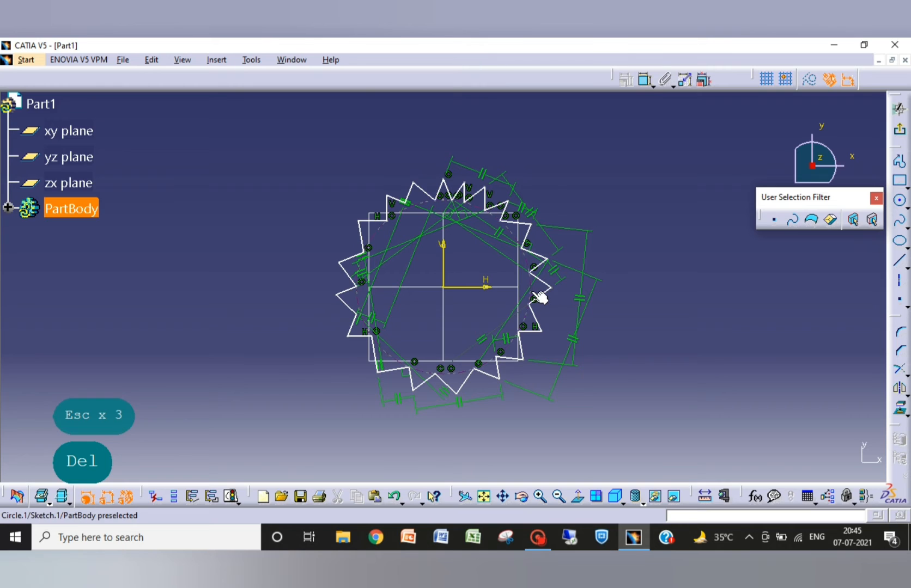
left_click(535, 297)
key("Delete")
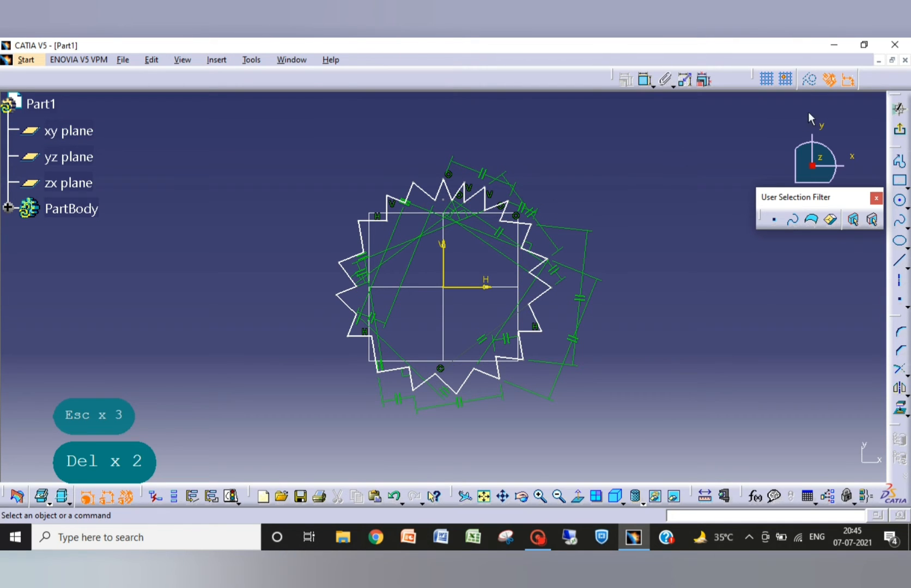
left_click(900, 129)
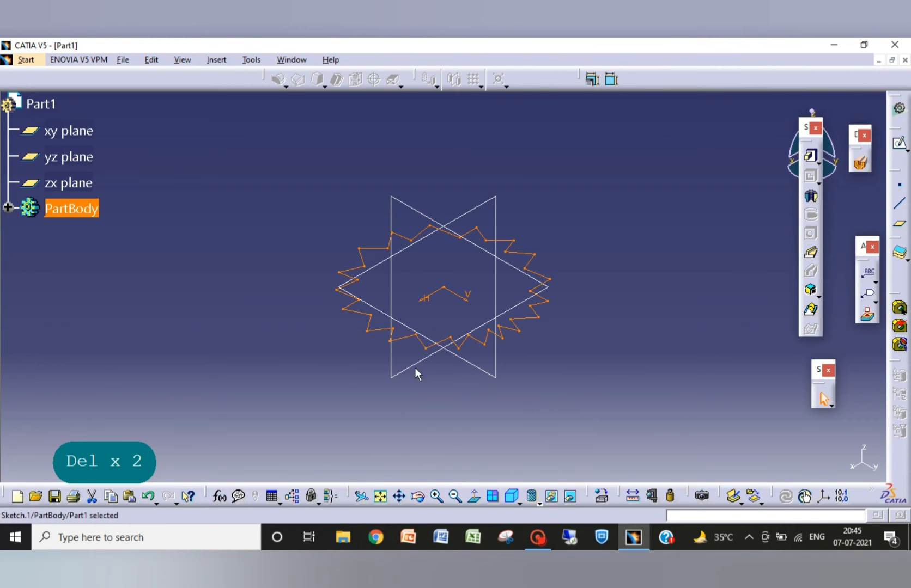
- Sketch a small circle on the zx plane, centred on the horizontal axis about 62 mm from the origin
left_click(393, 298)
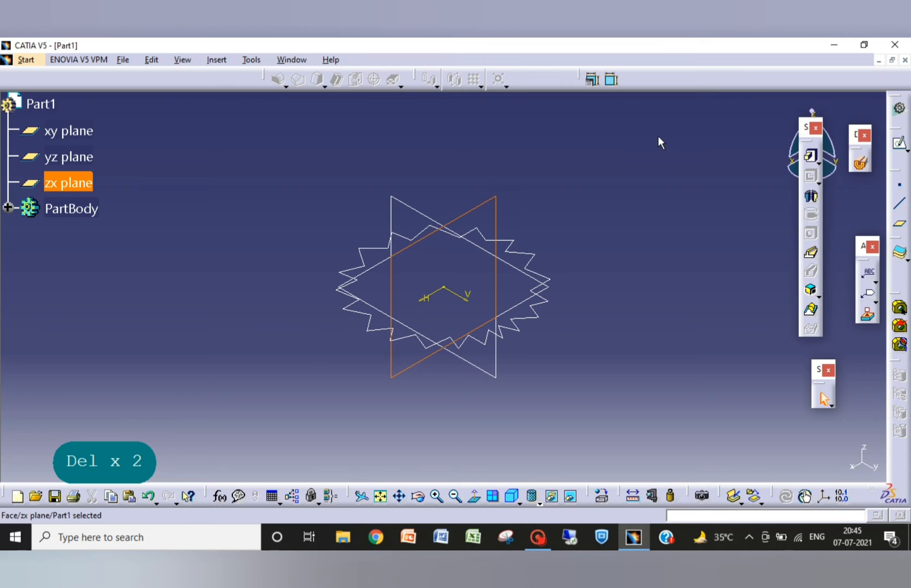
left_click(900, 144)
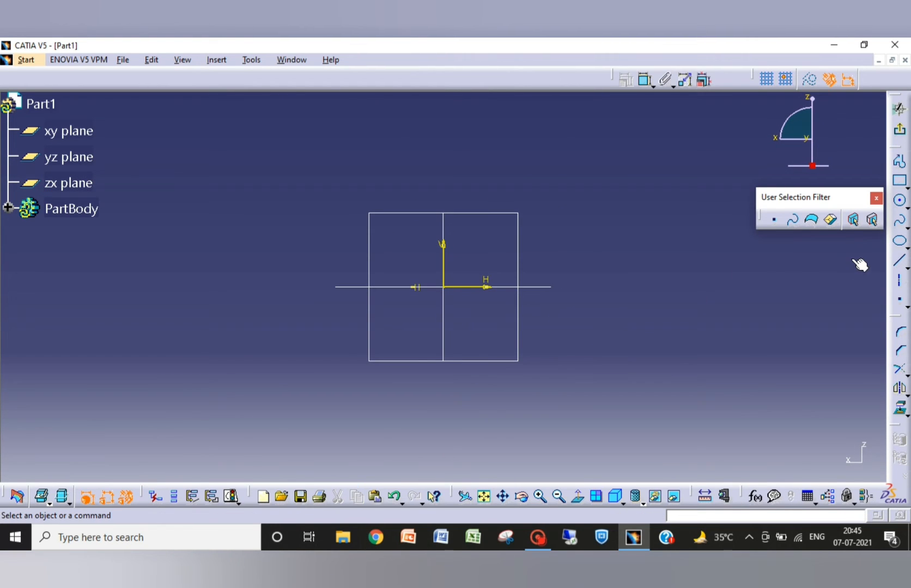
left_click(899, 202)
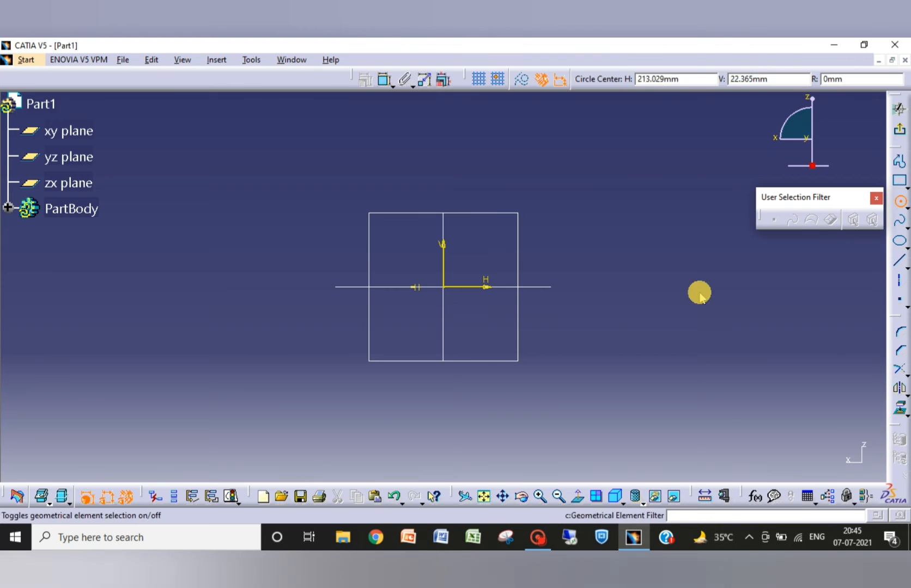
left_click(542, 288)
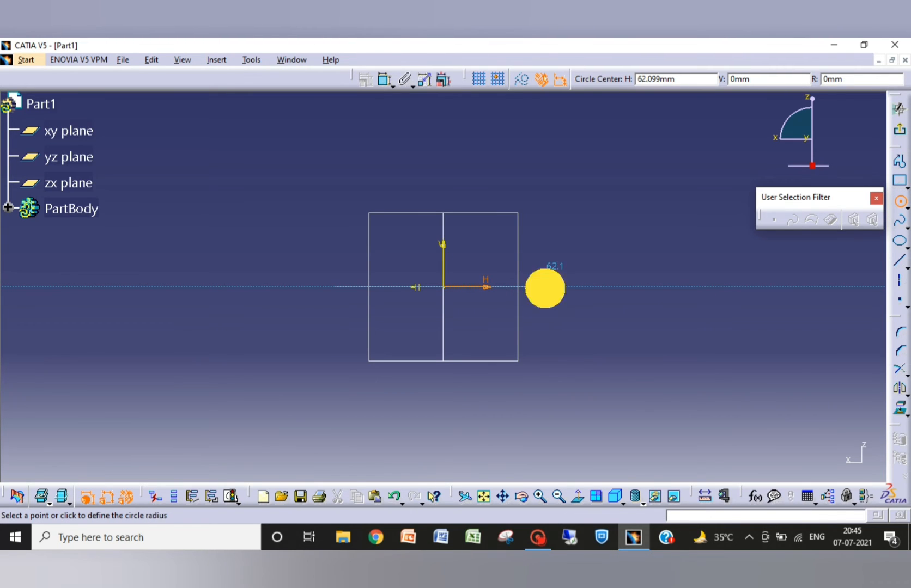
left_click(548, 289)
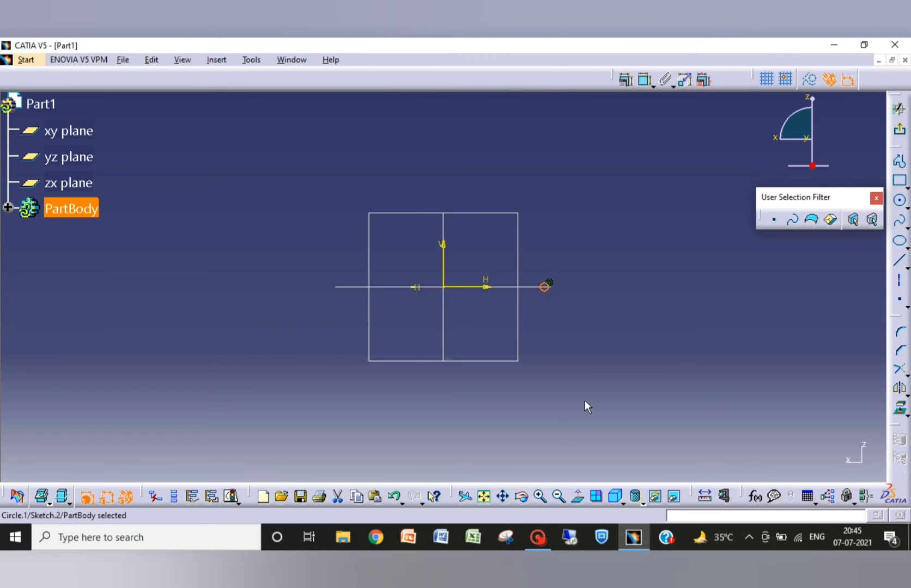
- Move the small circle outward along the horizontal axis to the outer end of the toothed profile and exit the sketch
left_click(539, 497)
left_click(538, 497)
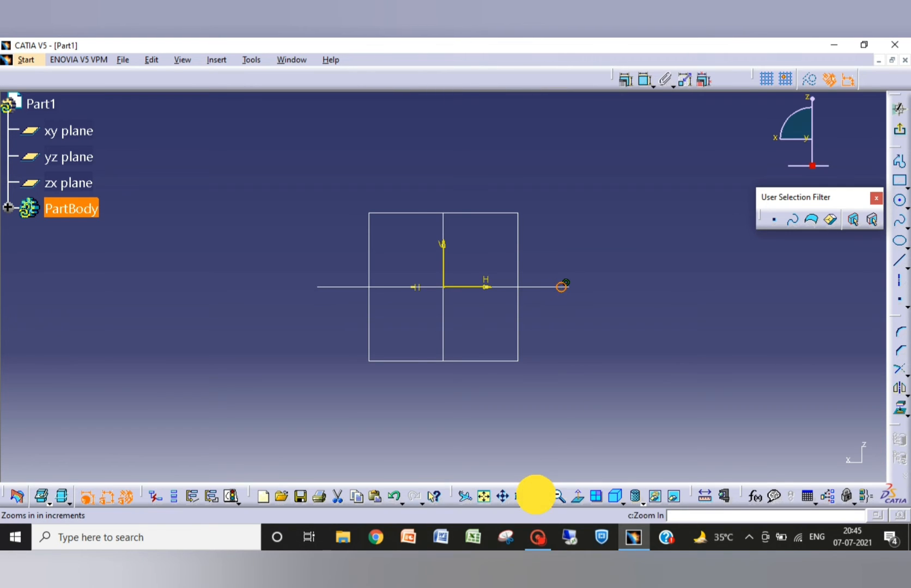
left_click(539, 497)
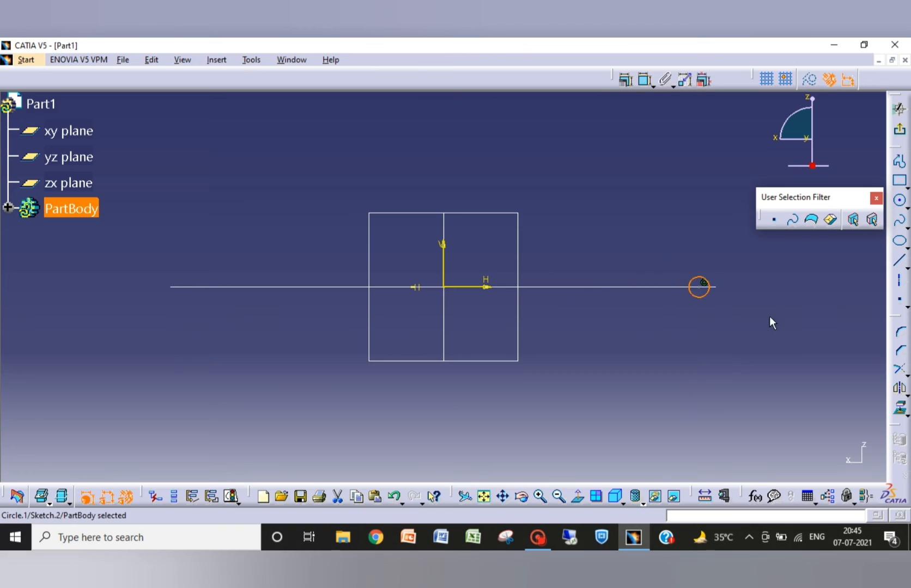
left_click_drag(712, 289, 734, 284)
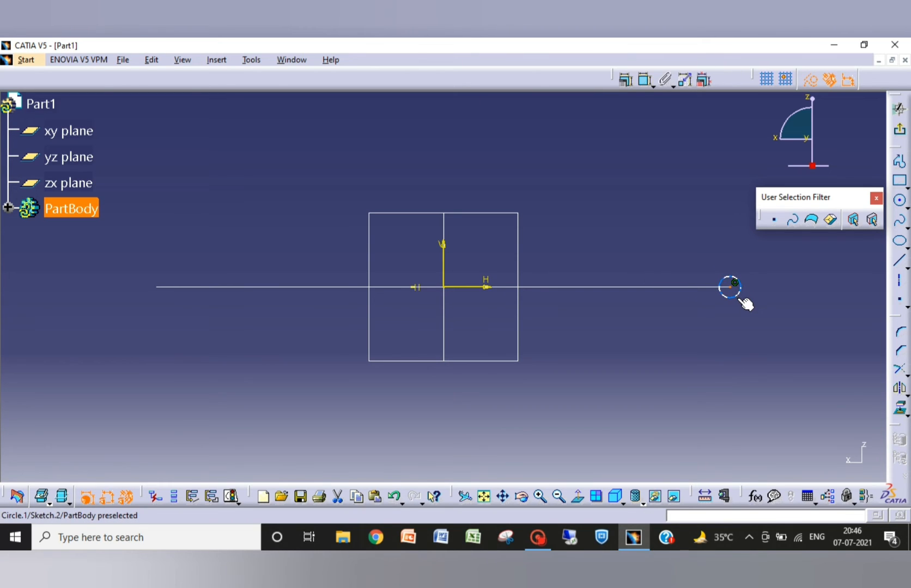
left_click(736, 299)
left_click(899, 131)
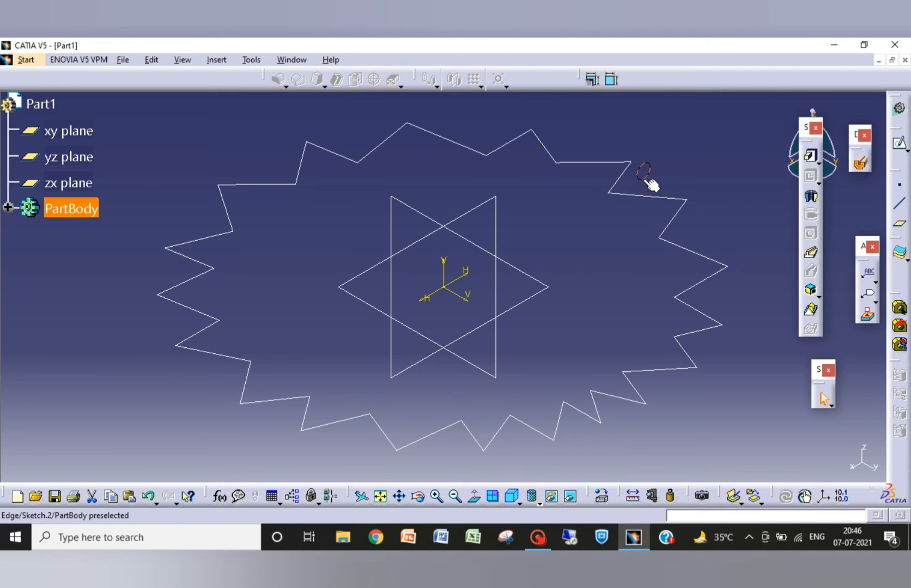
- Create a rib with the small circle as profile and the toothed ring sketch as center curve, using Keep angle
left_click(808, 252)
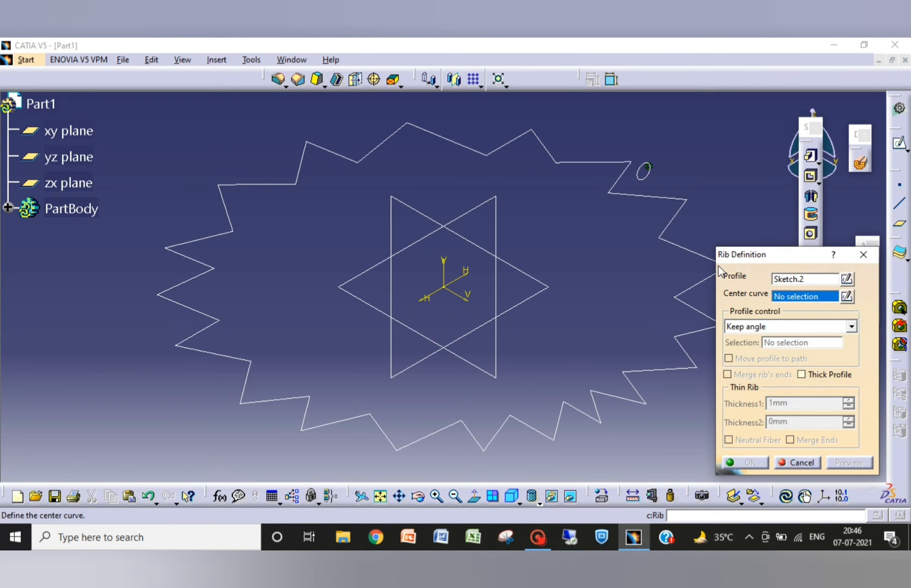
left_click(661, 198)
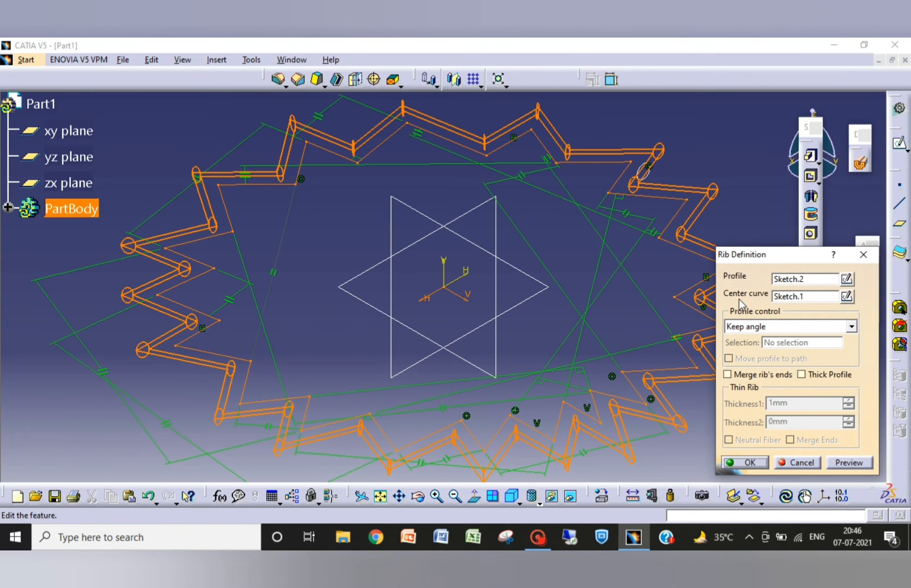
left_click(747, 463)
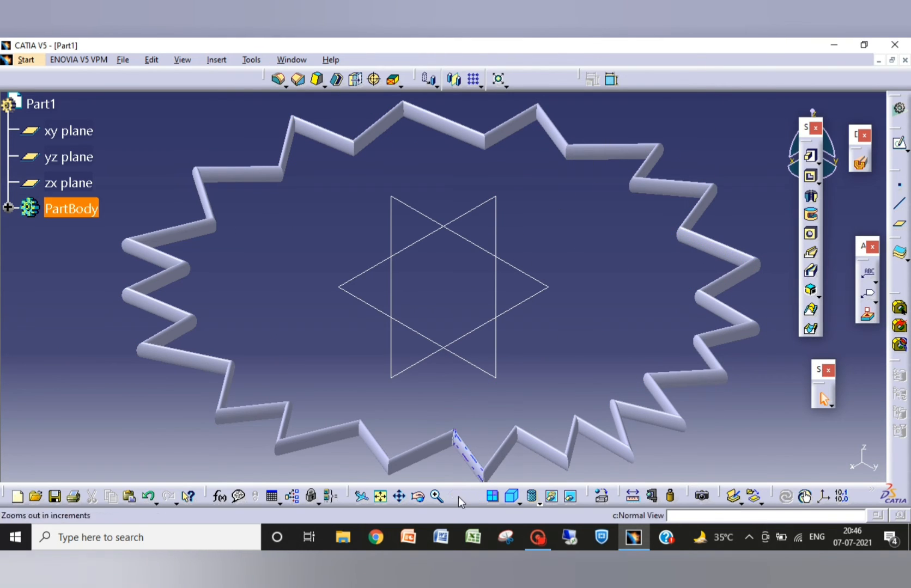
left_click(419, 497)
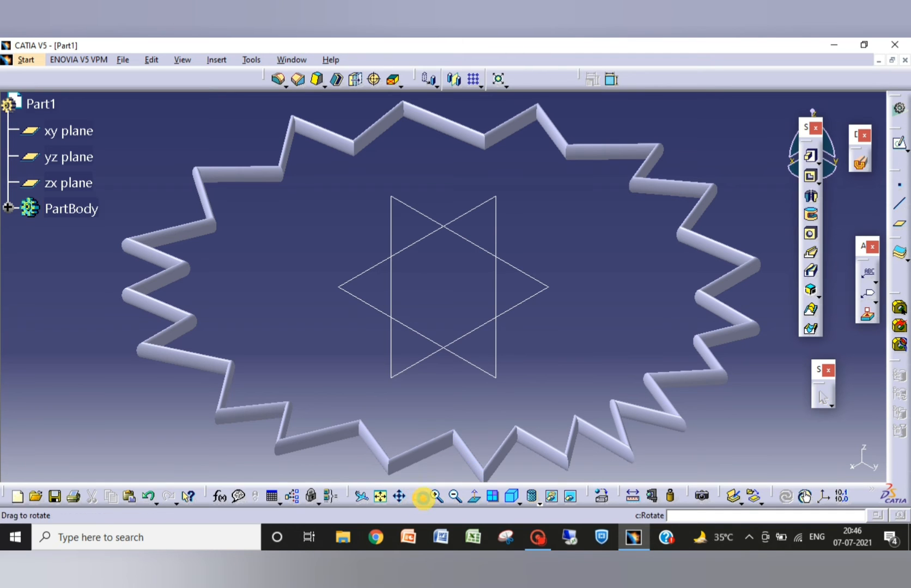
left_click_drag(474, 415, 362, 356)
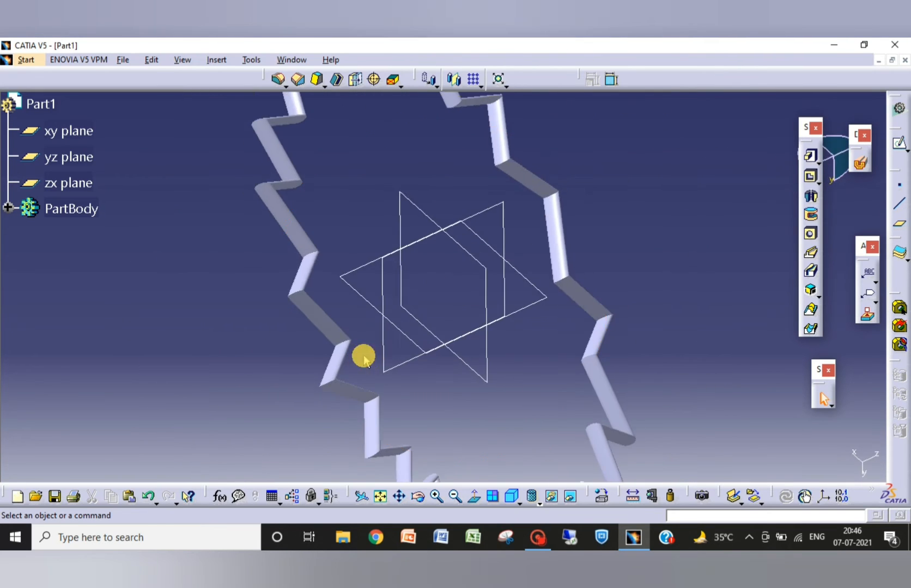
- Undo the last two actions and examine the whole toothed rib from straight above and at an angle
key("ctrl+z")
key("ctrl+z")
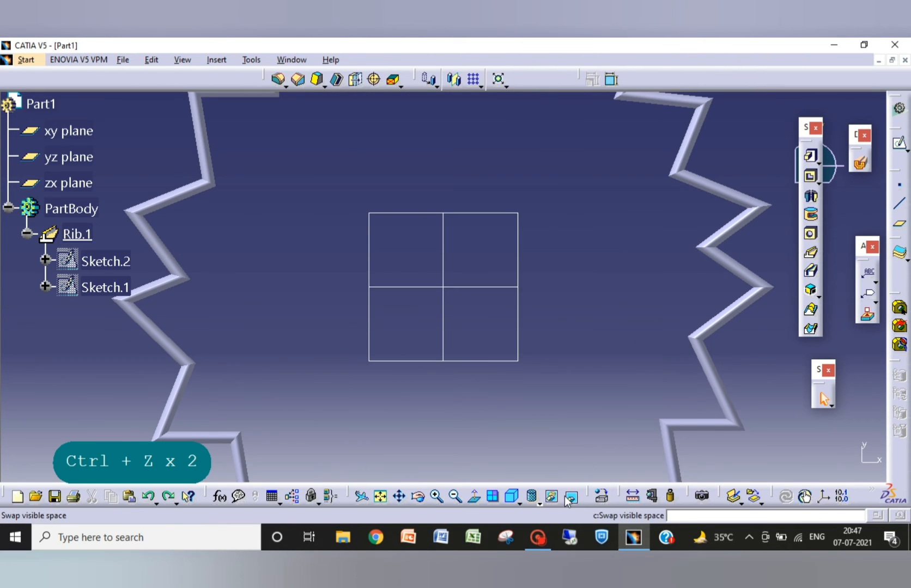
scroll(508, 354, "down", 3, "ctrl")
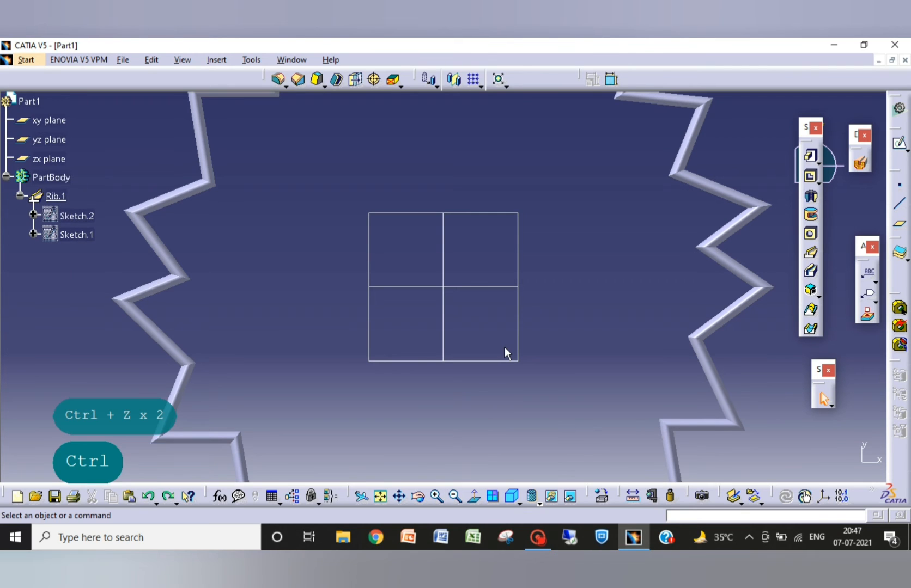
left_click(456, 497)
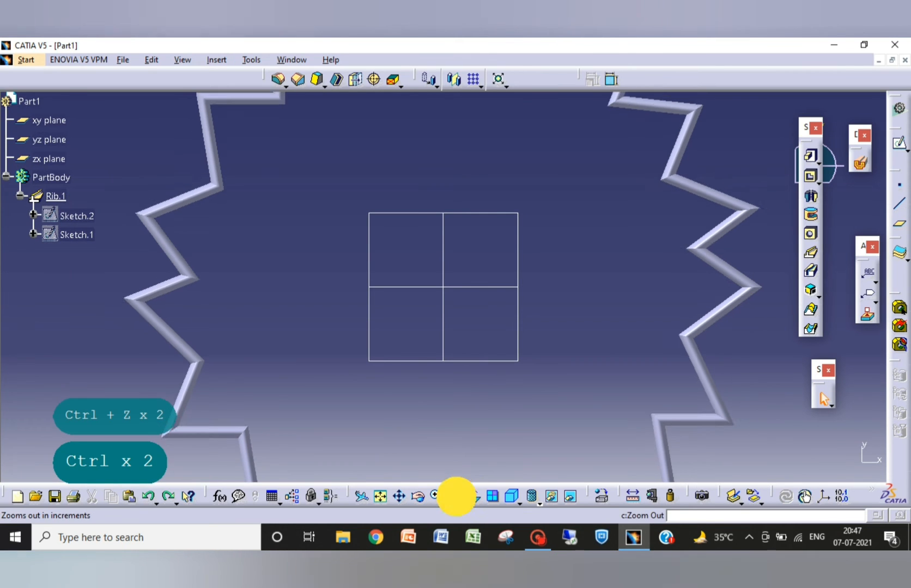
left_click(456, 497)
left_click(455, 497)
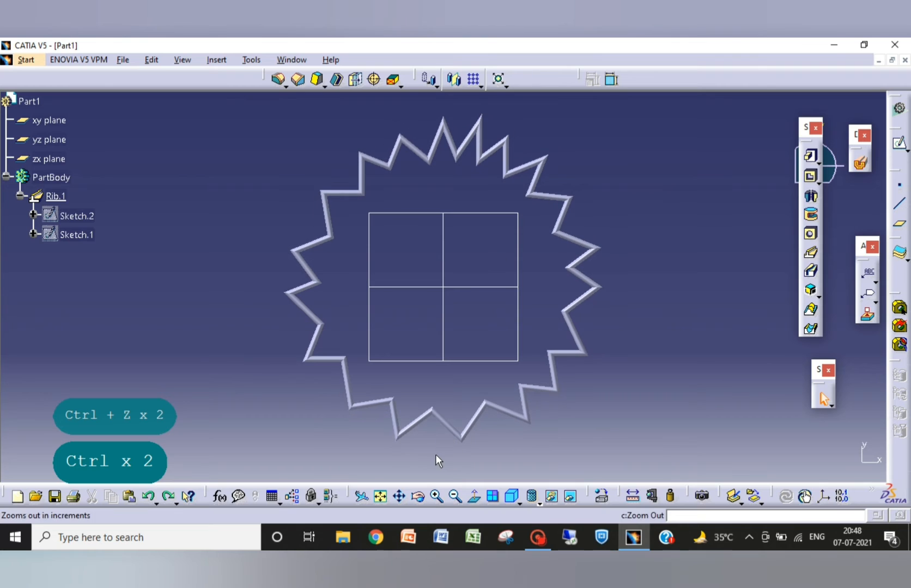
left_click(419, 496)
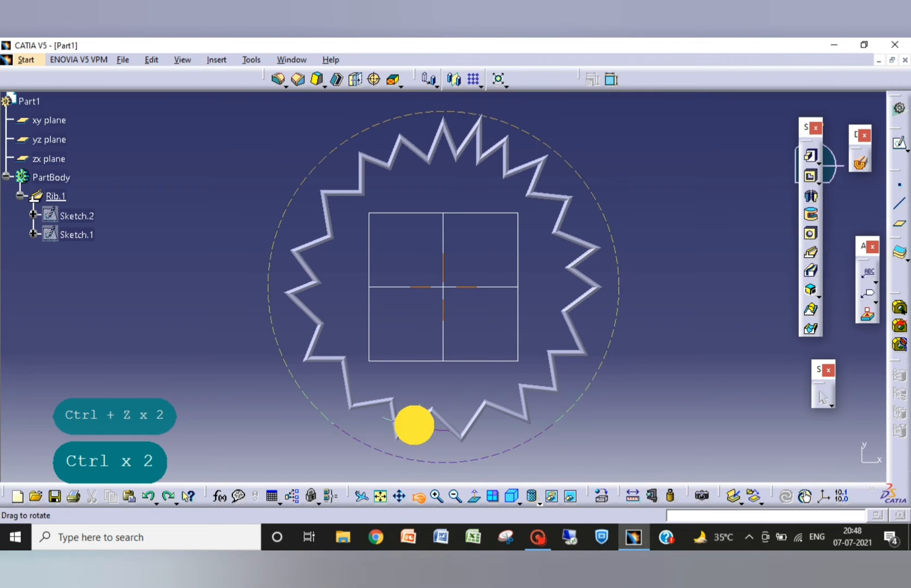
left_click_drag(413, 423, 485, 343)
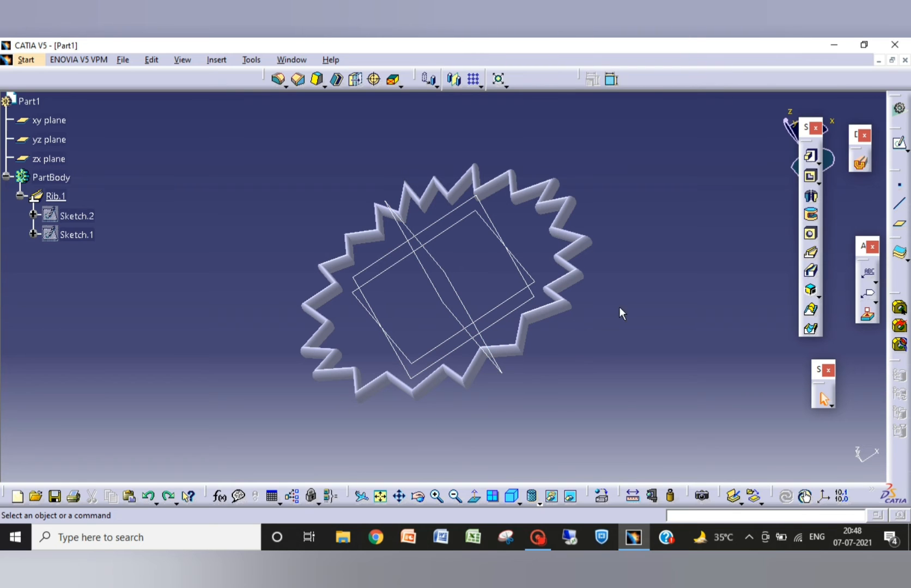
- Delete the toothed rib together with its aggregated sketches
left_click(61, 195)
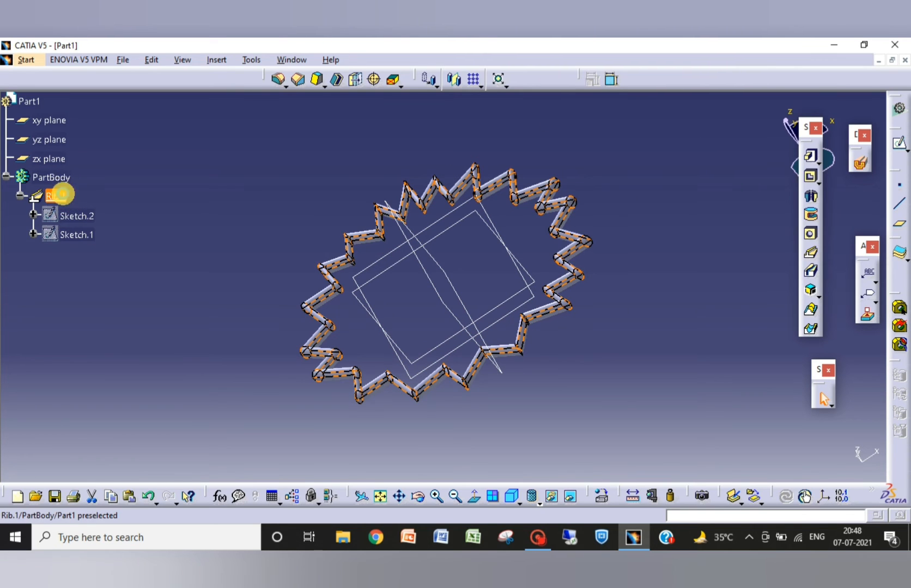
key("Delete")
key("Return")
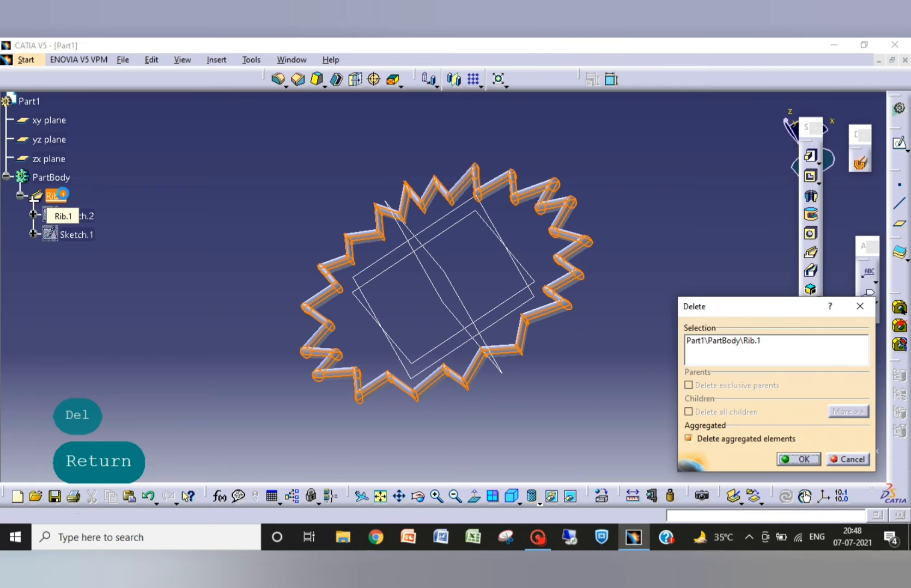
- Sketch a circle centred at the origin on the zx plane and exit the sketch
left_click(513, 501)
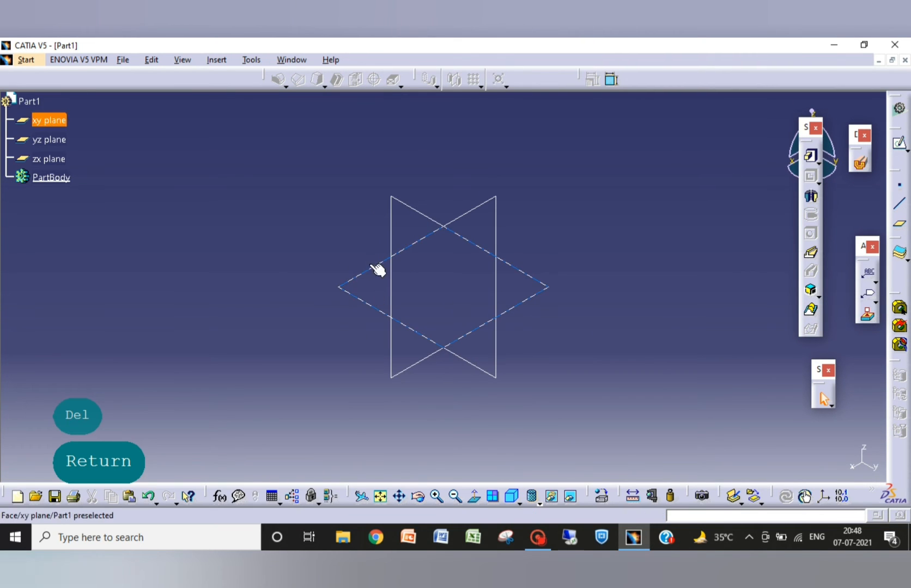
left_click(390, 301)
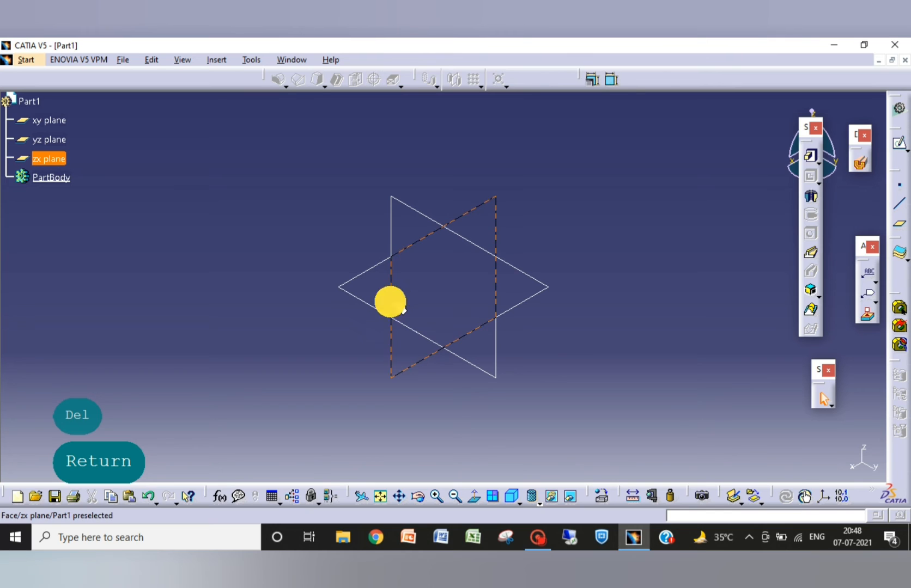
left_click(900, 146)
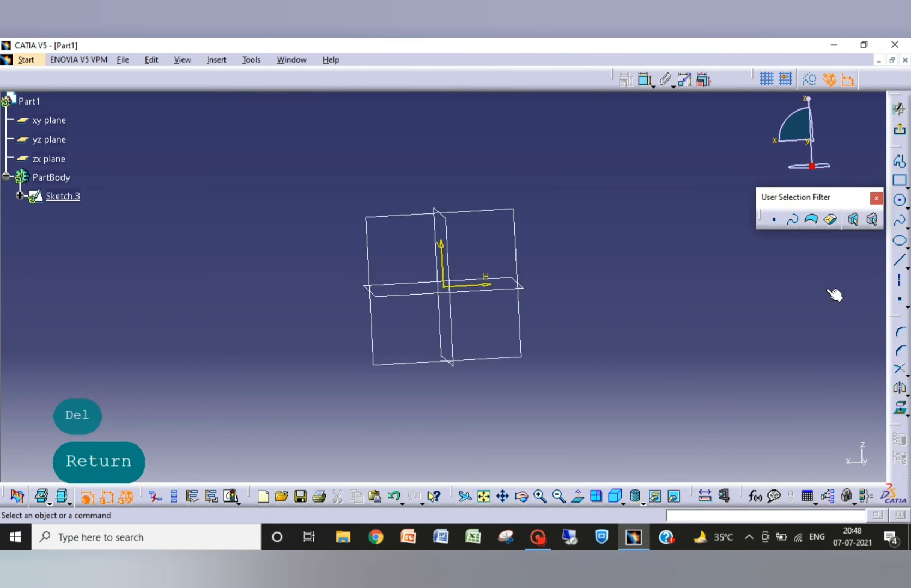
left_click(900, 206)
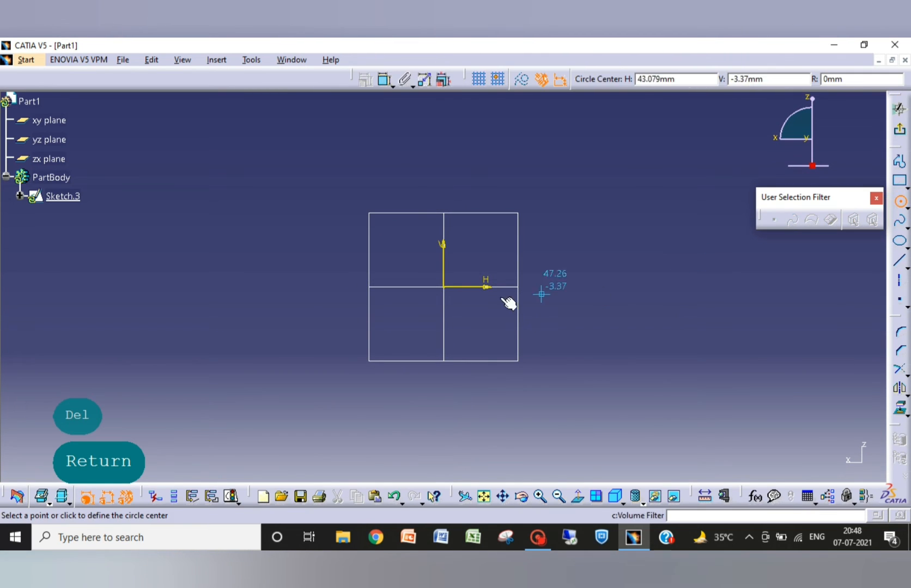
left_click(450, 292)
left_click(464, 315)
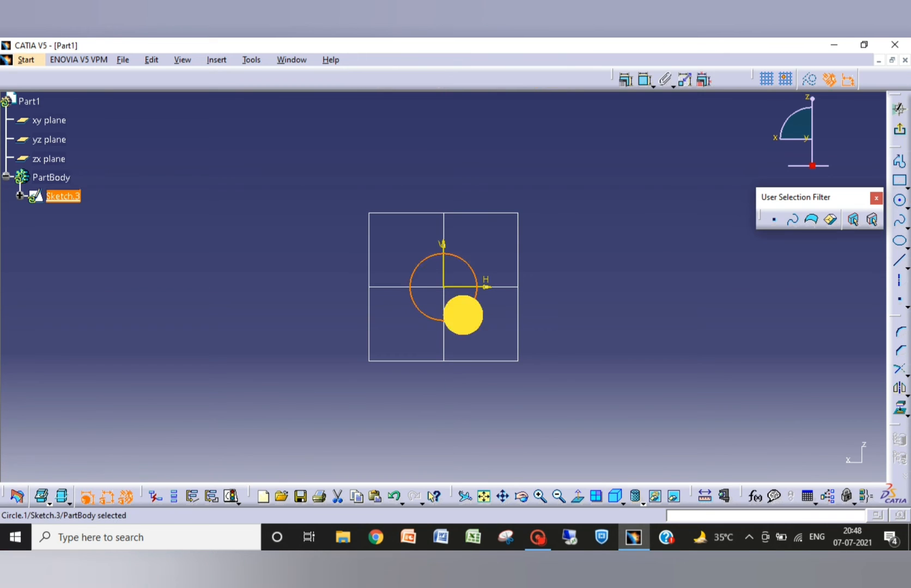
left_click(901, 132)
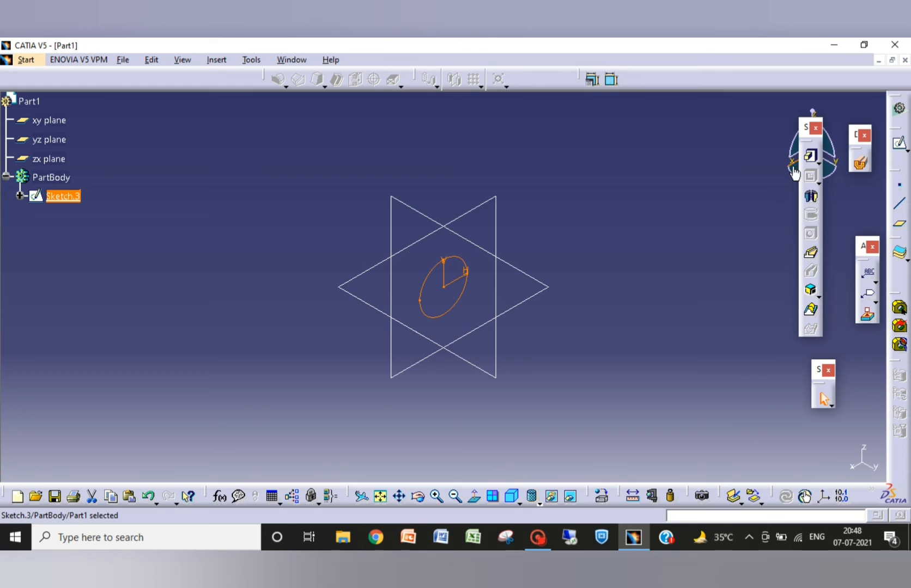
- Pad the circle sketch by 5 mm to form a thin disc
left_click(809, 157)
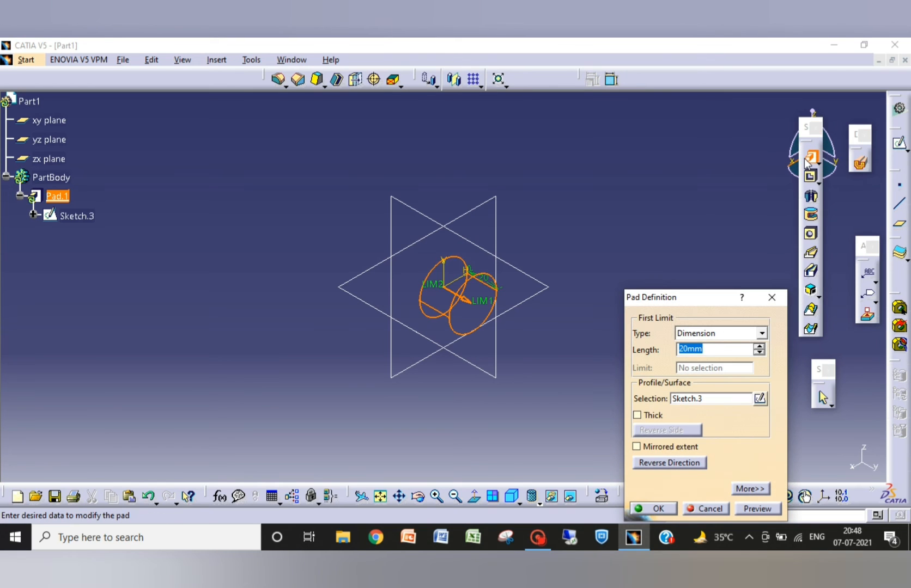
type("5")
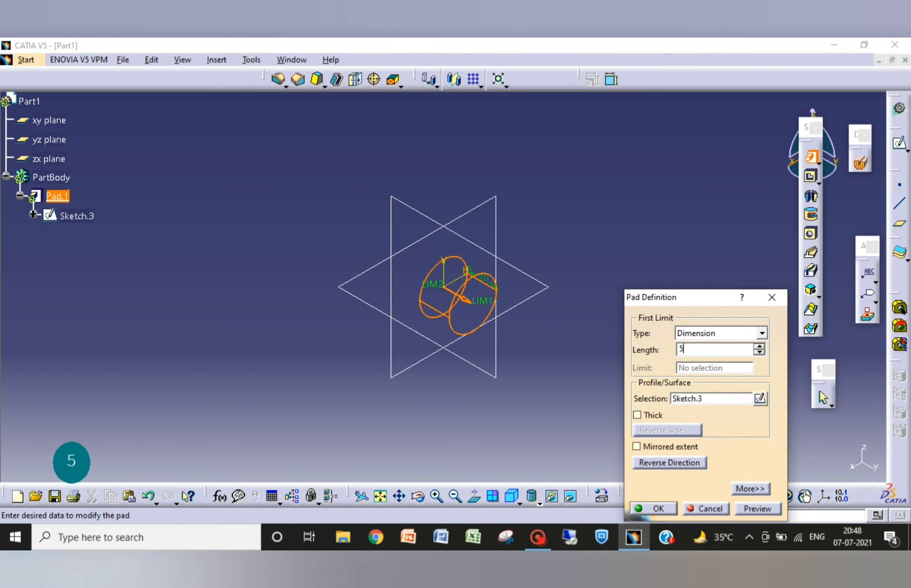
key("Return")
left_click(614, 331)
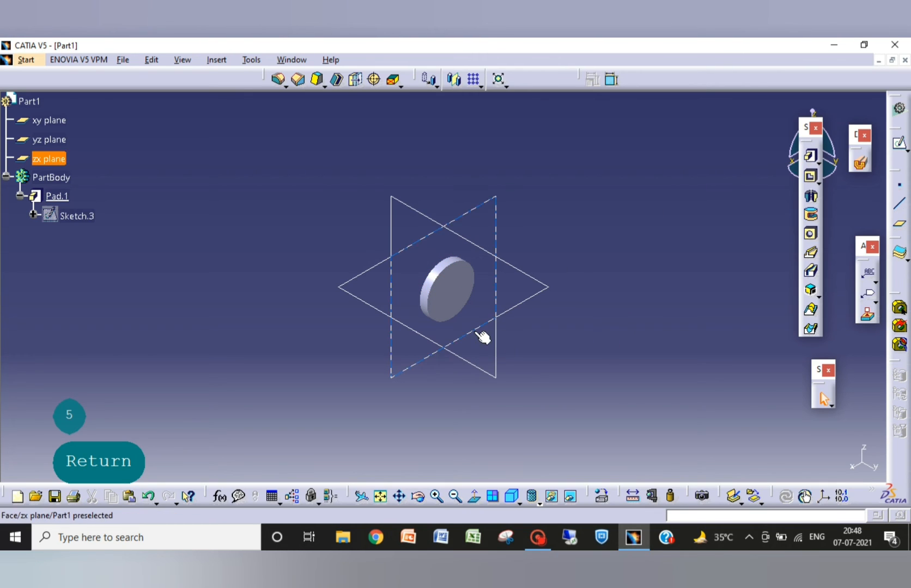
- Sketch a circle of about 1.9 mm radius on the xy plane, centred on the vertical axis just outside the disc's face, and exit the sketch
left_click(522, 301)
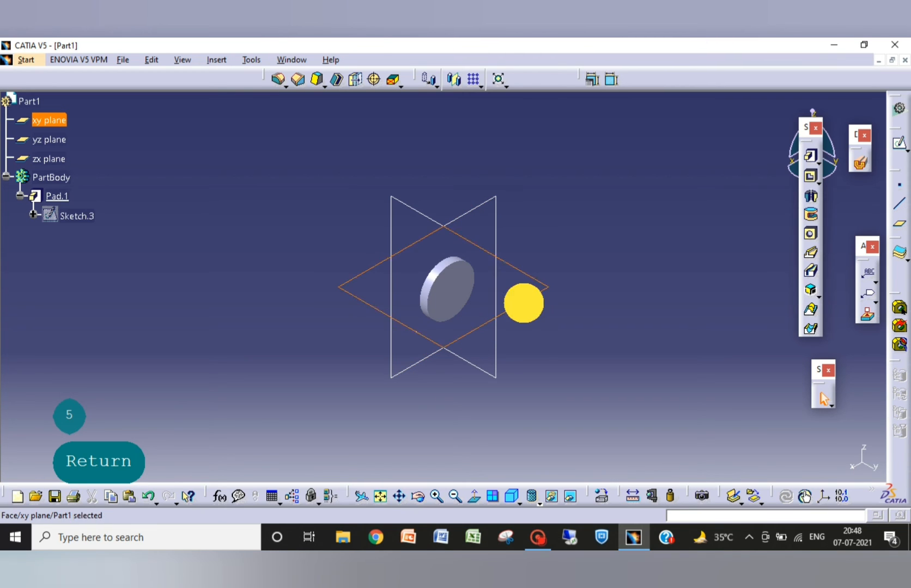
left_click(900, 146)
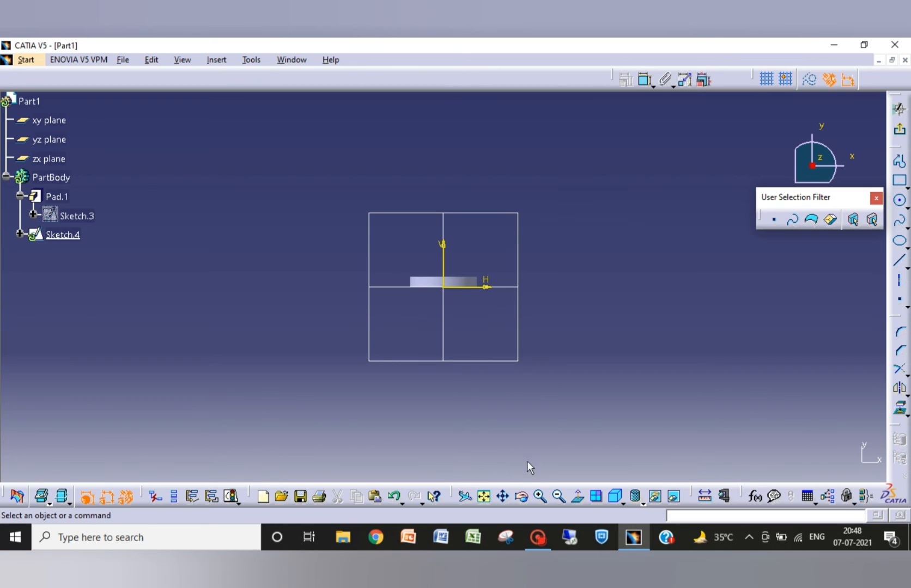
left_click(538, 498)
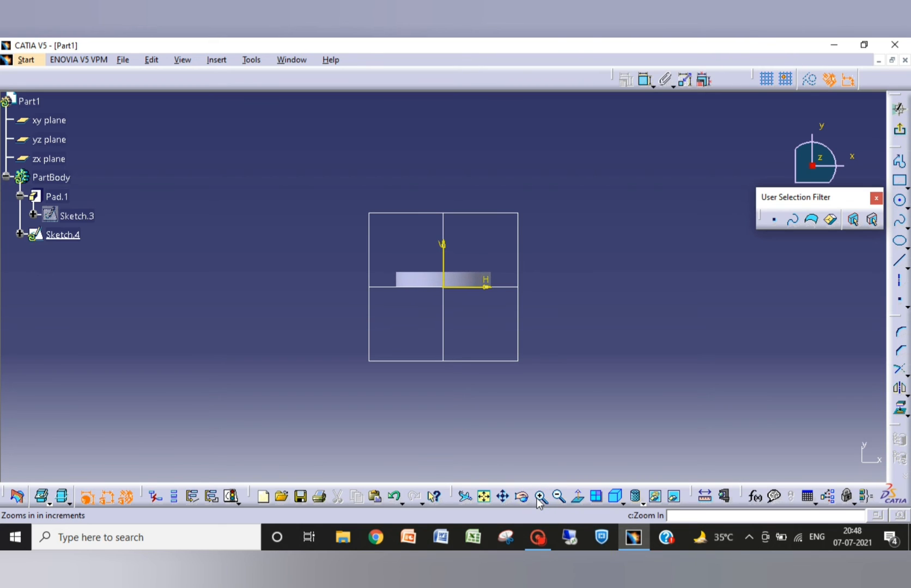
left_click(538, 497)
left_click(539, 498)
left_click(538, 497)
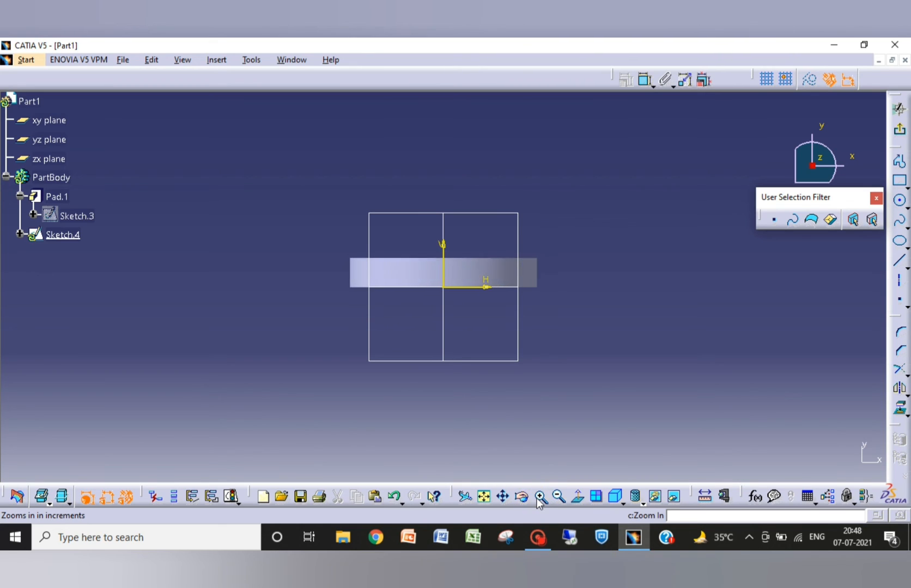
left_click(539, 499)
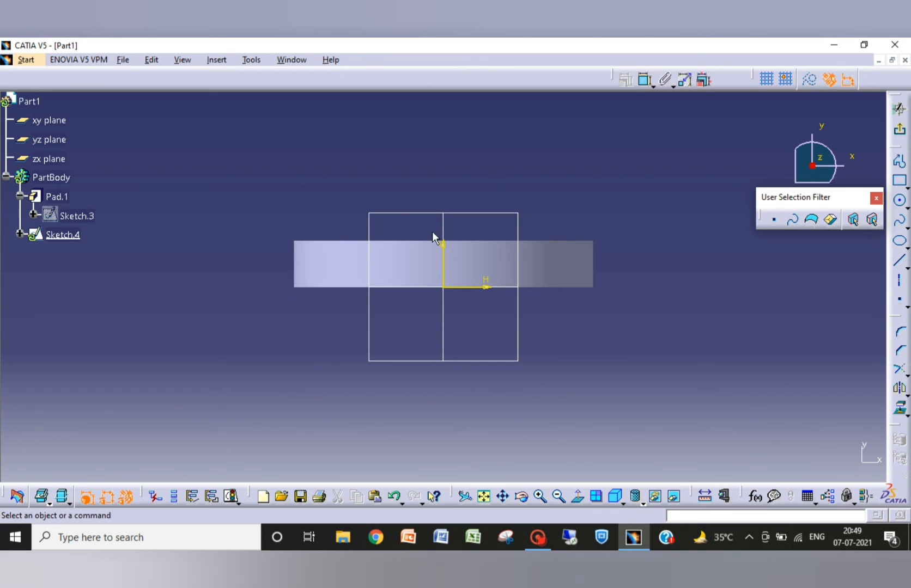
left_click(900, 201)
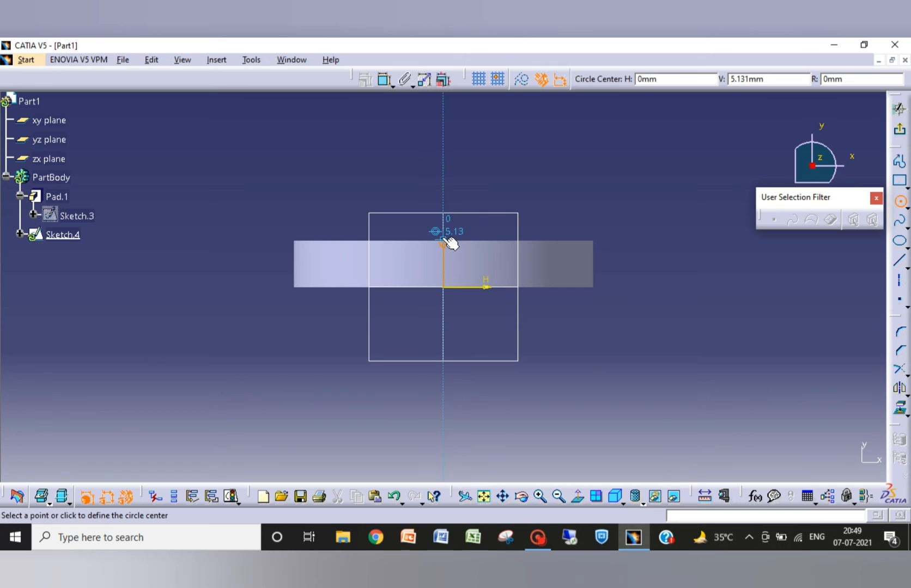
left_click(444, 215)
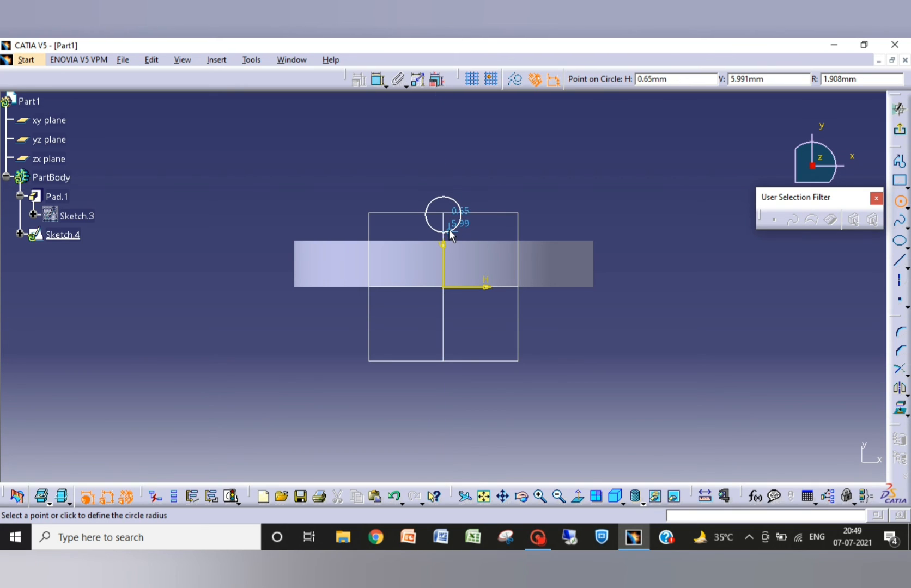
left_click(449, 230)
left_click_drag(445, 215, 443, 225)
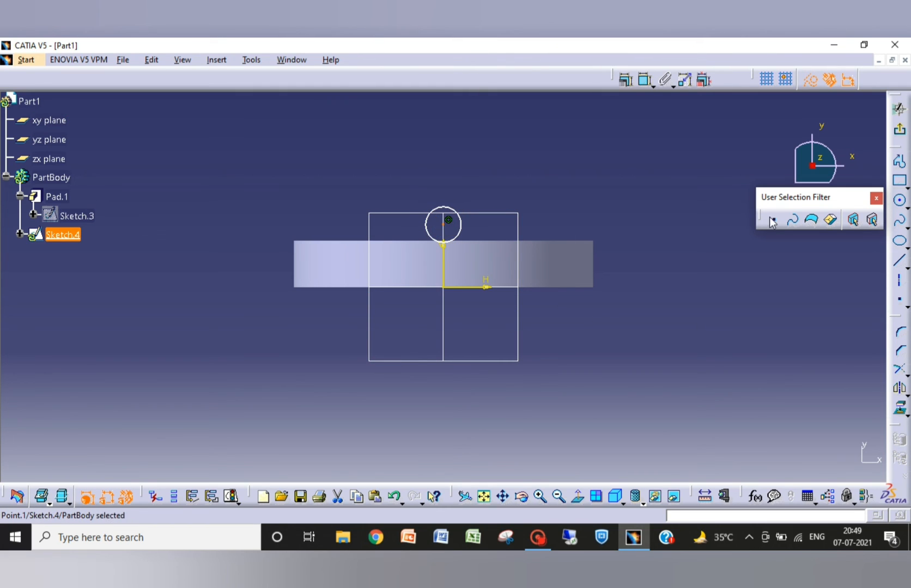
left_click(900, 132)
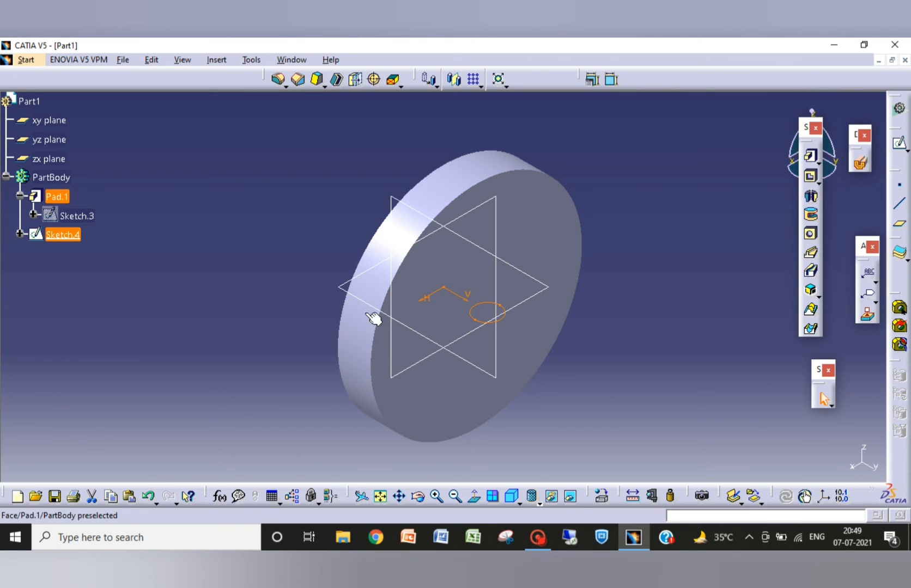
- Sketch a vertical line on the yz plane from the horizontal axis up past the disc's edge, shifted to about 7 mm from the vertical axis
left_click(496, 359)
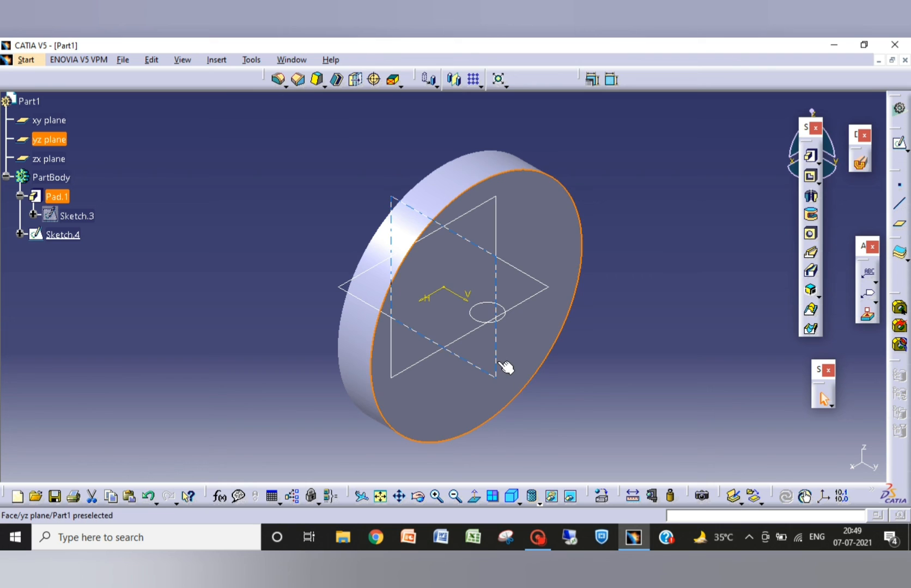
left_click(506, 368)
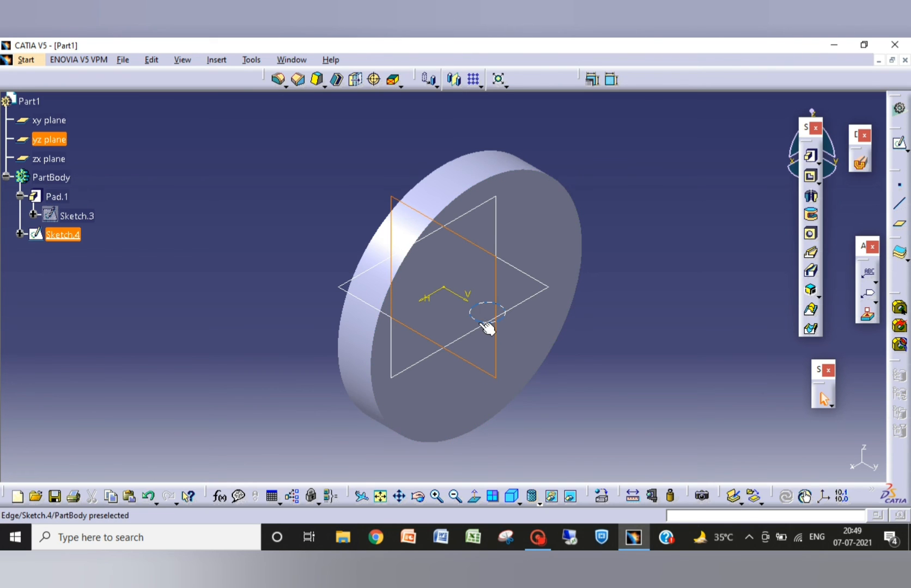
left_click(899, 143)
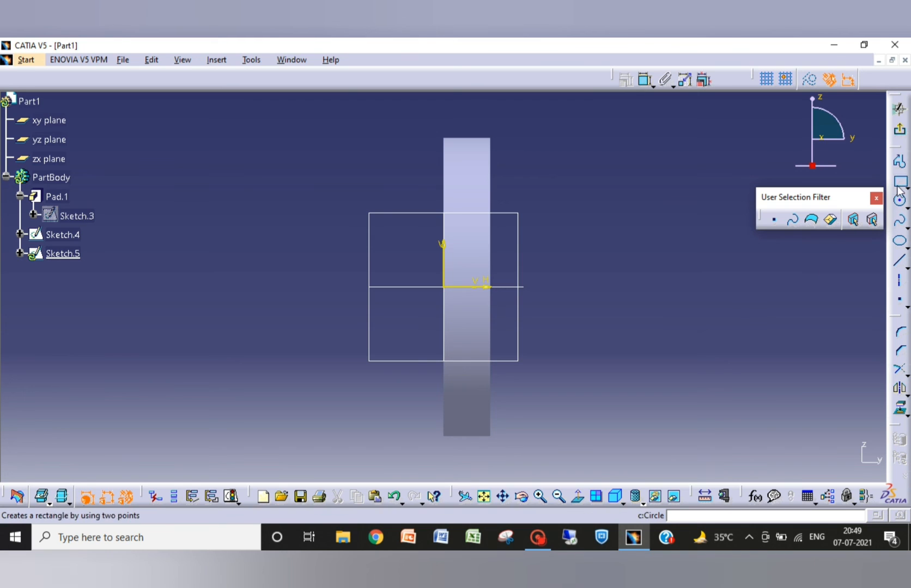
left_click(897, 269)
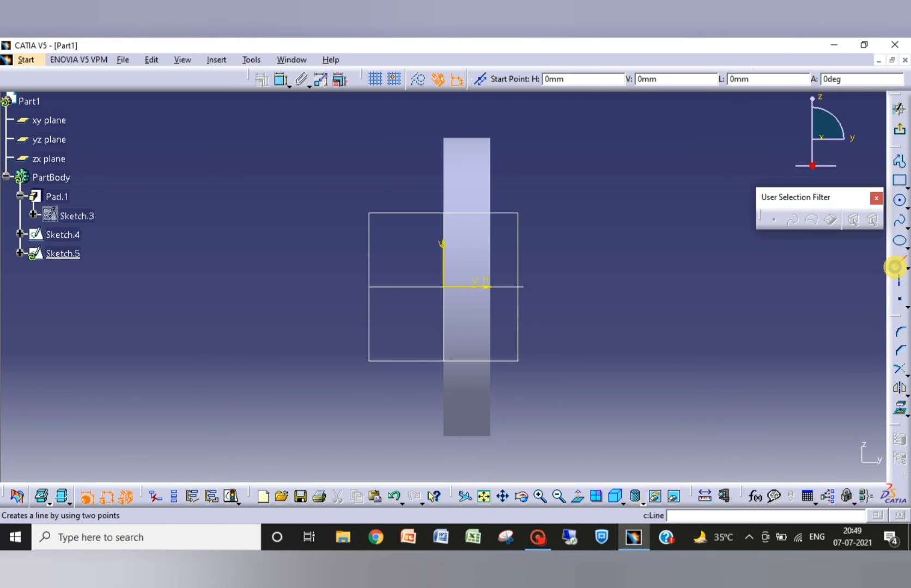
left_click(504, 287)
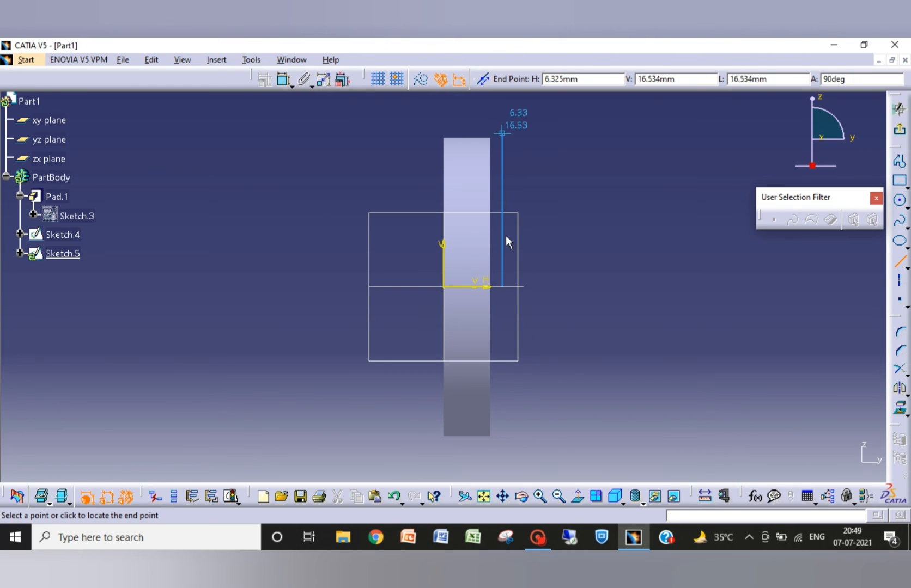
left_click(559, 498)
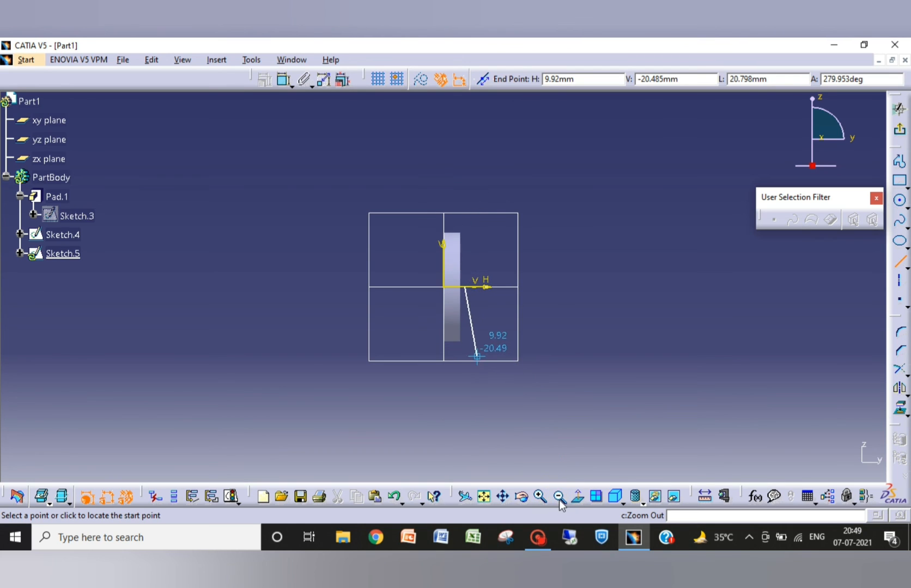
left_click(463, 146)
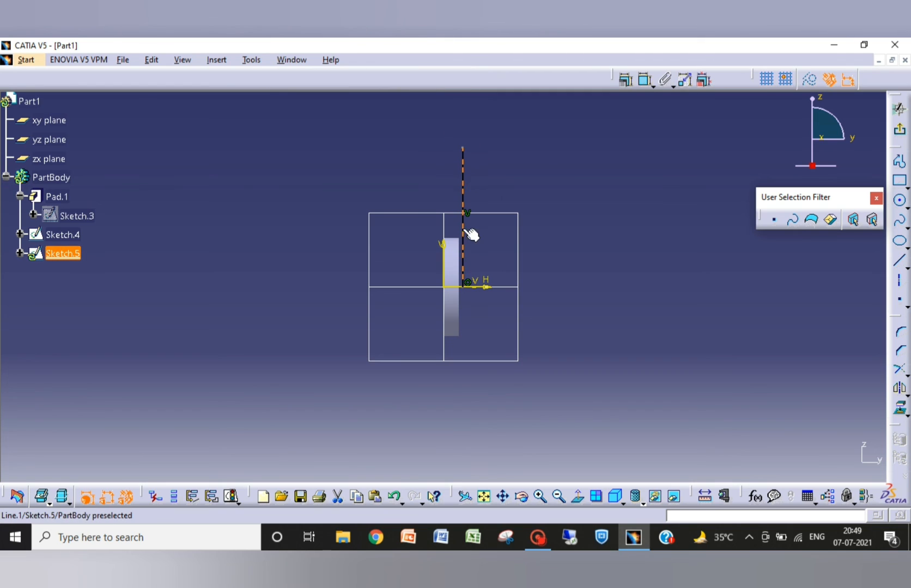
left_click(467, 283)
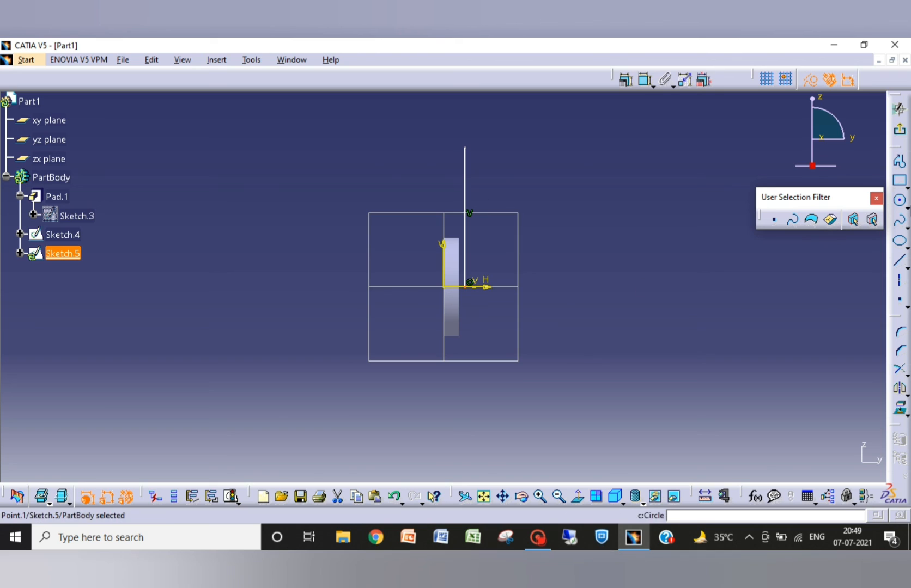
- Extend the path with a vertical line about 30.5 mm long running down from the first line's lower end
left_click(899, 162)
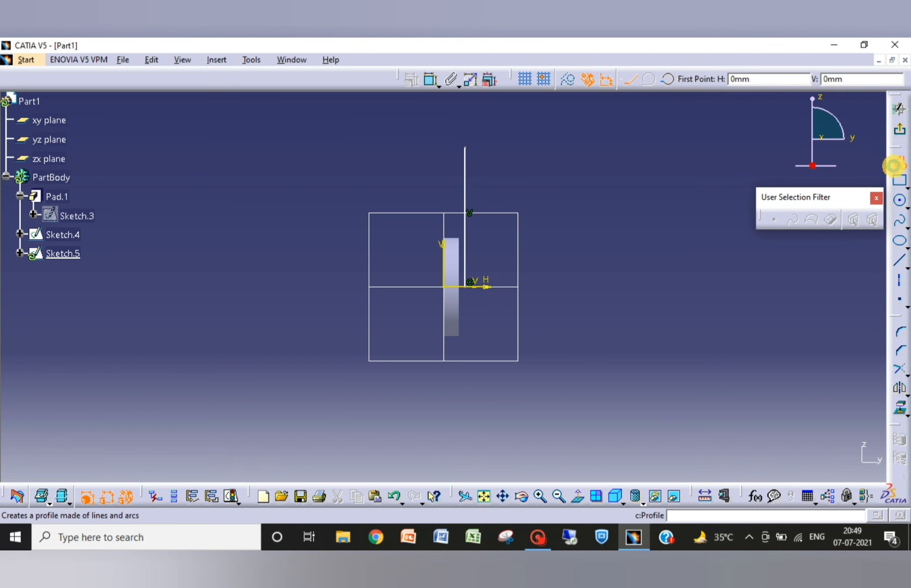
left_click(467, 288)
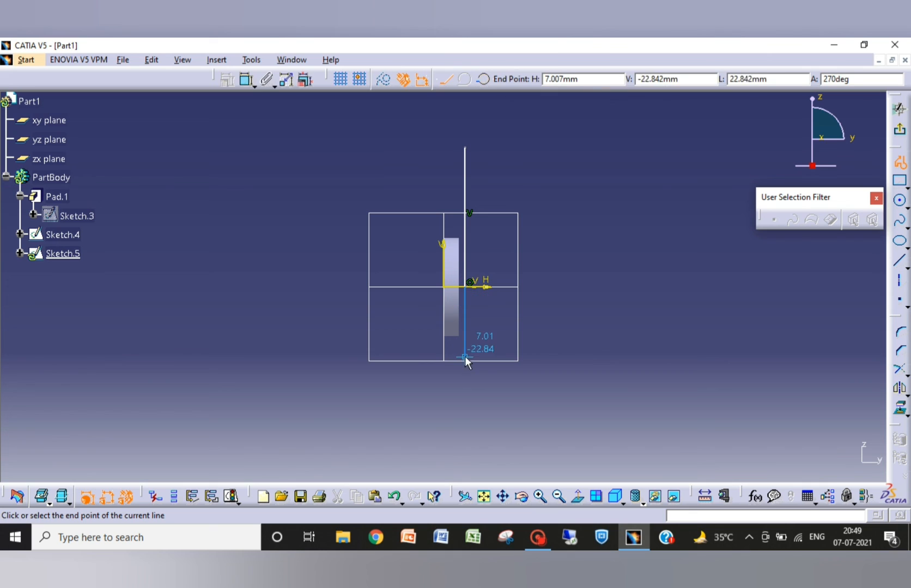
left_click(466, 381)
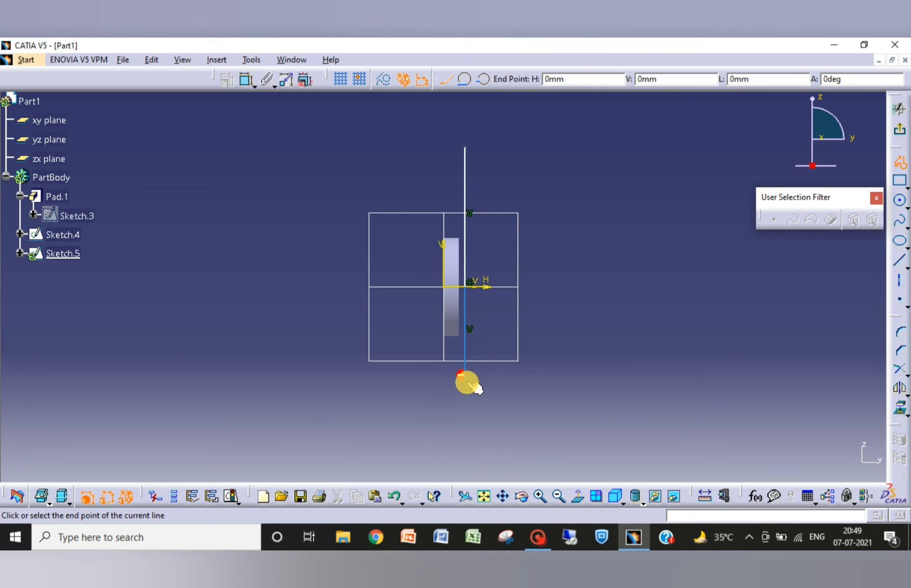
left_click(506, 380)
left_click_drag(505, 380, 507, 388)
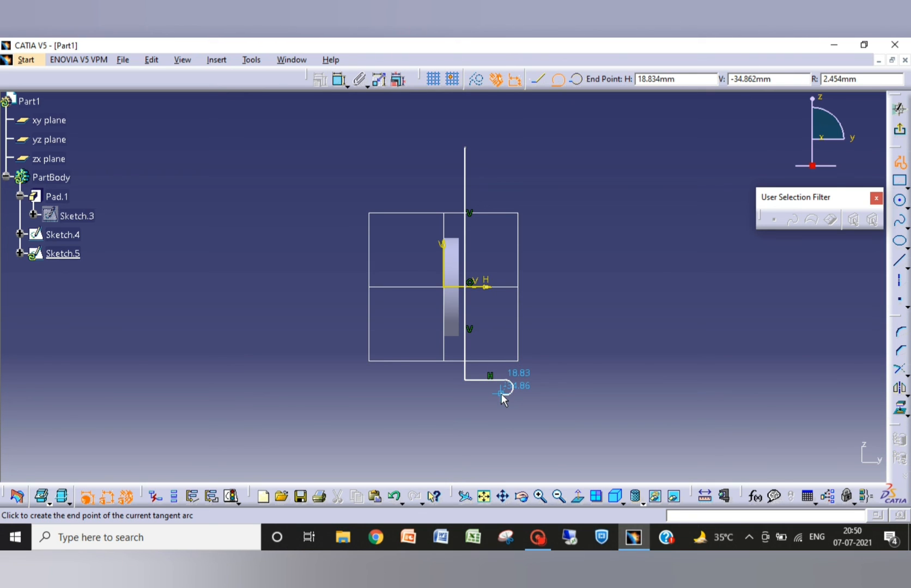
key("ctrl+z")
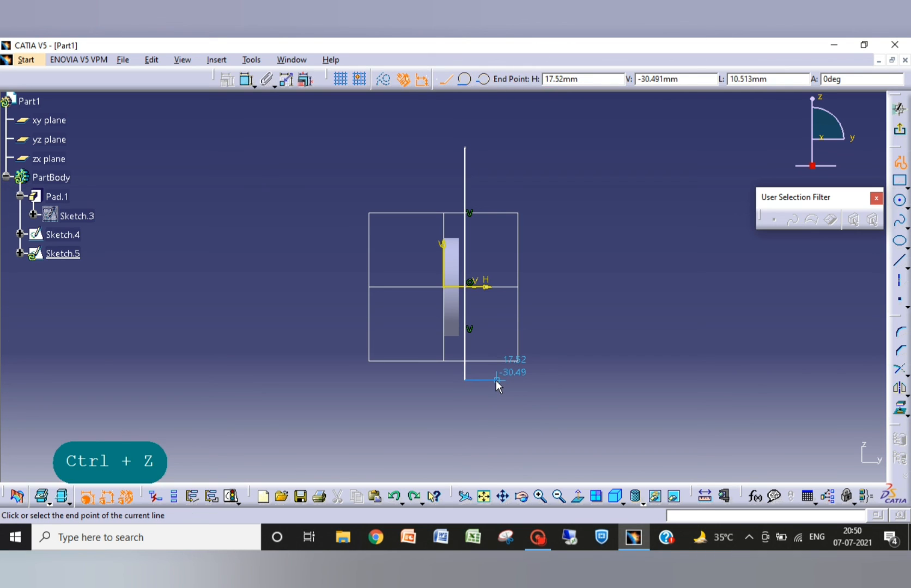
left_click(496, 382)
left_click_drag(496, 381, 505, 357)
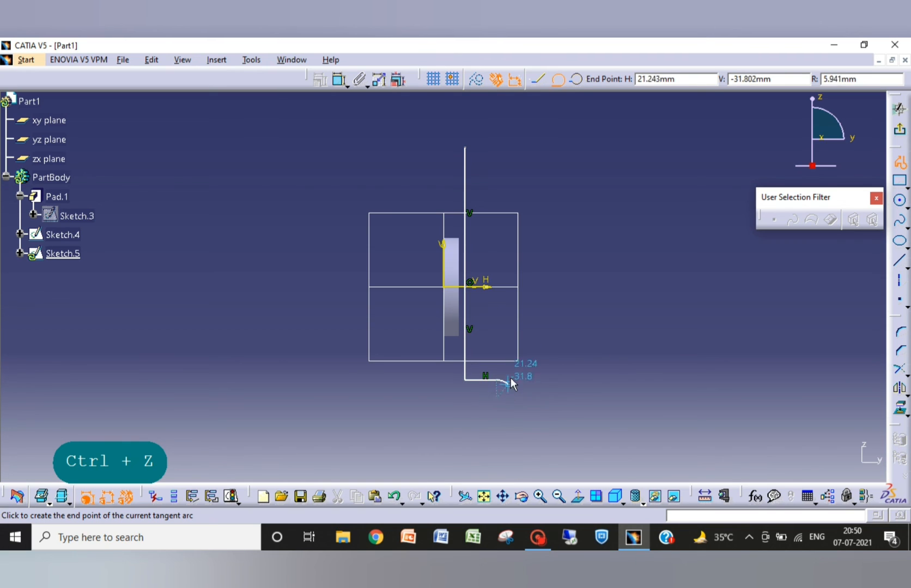
key("Escape")
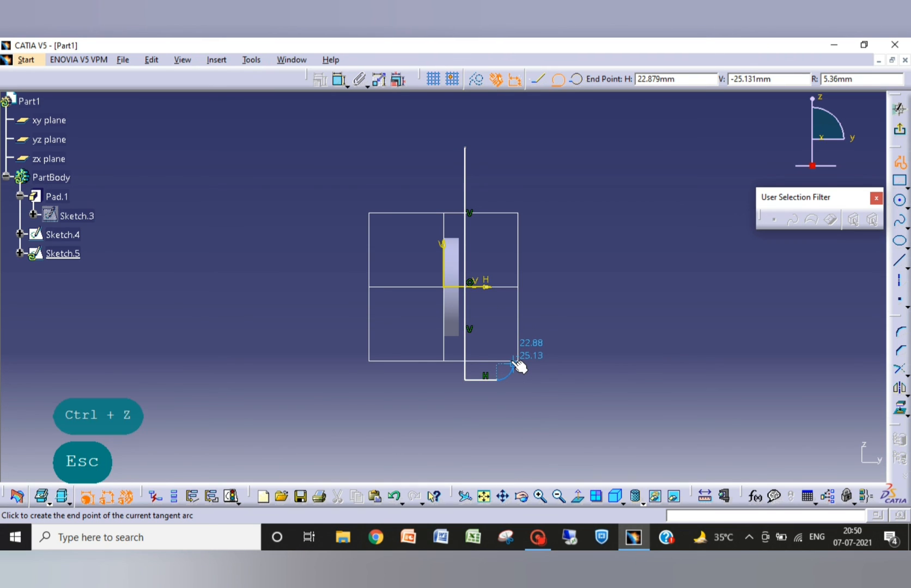
key("Escape")
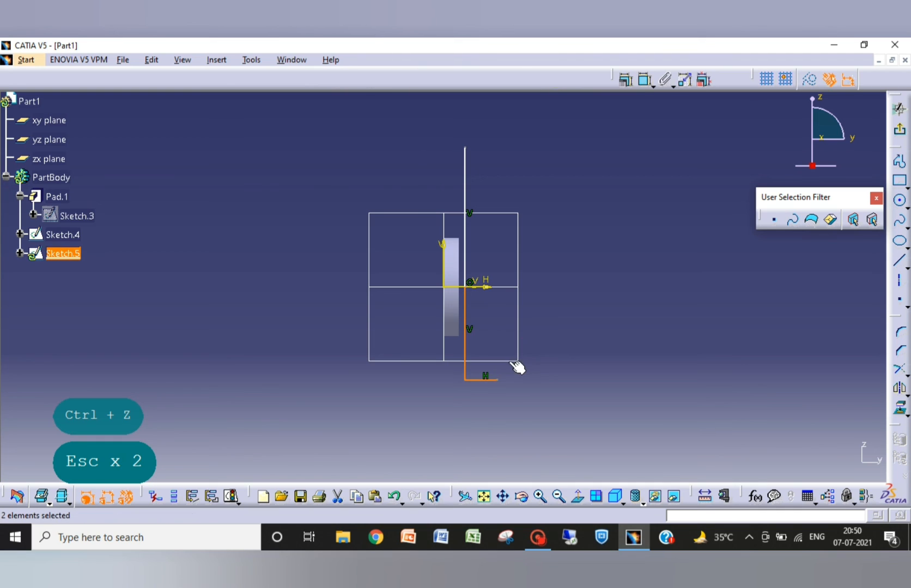
left_click(485, 376)
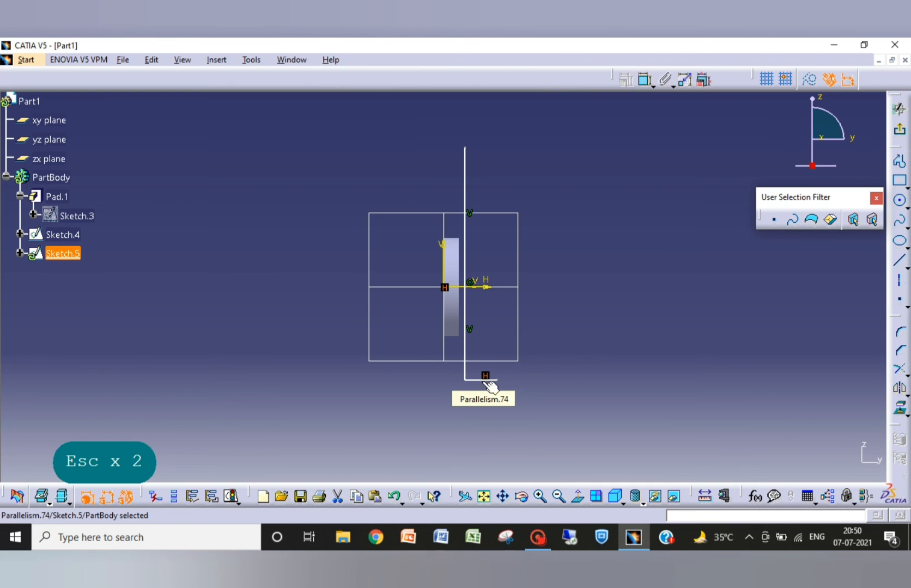
left_click(479, 378)
key("Delete")
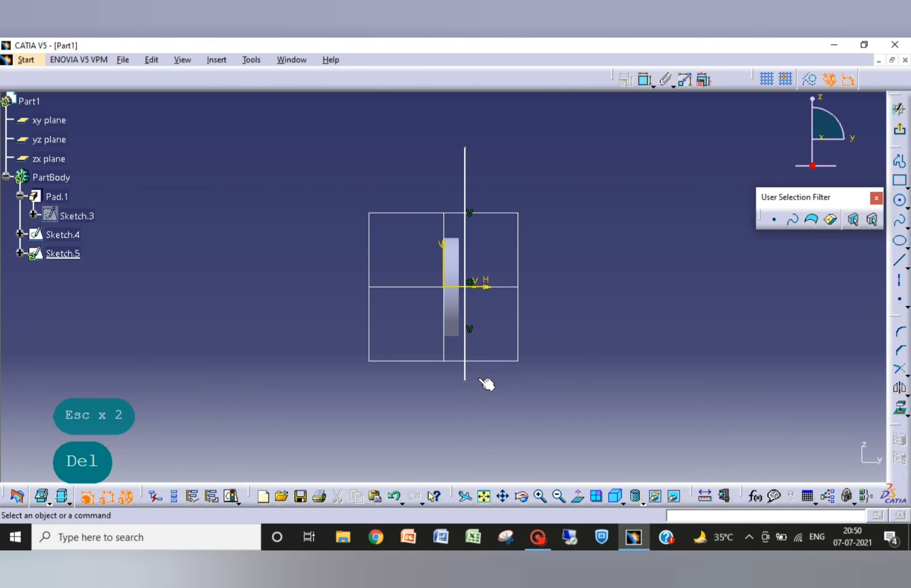
- Draw a semicircular three-point arc from the upper end of the vertical path, bulging upward and ending on the side away from the disc
left_click(907, 208)
left_click(882, 221)
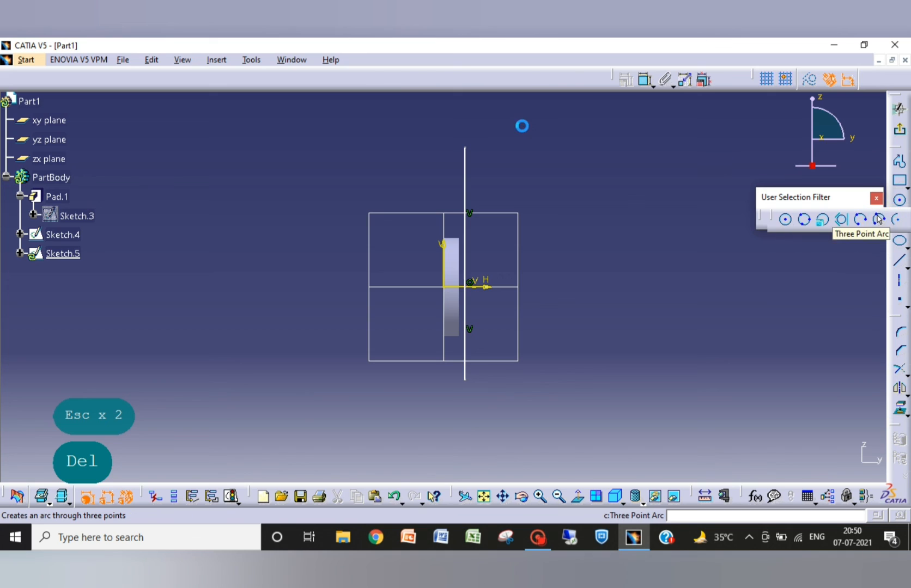
left_click(465, 147)
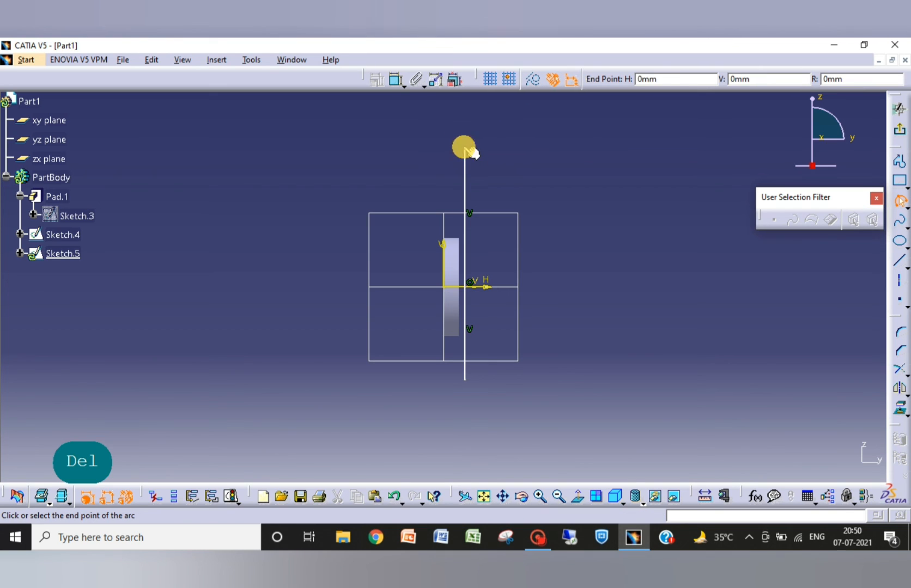
left_click(527, 147)
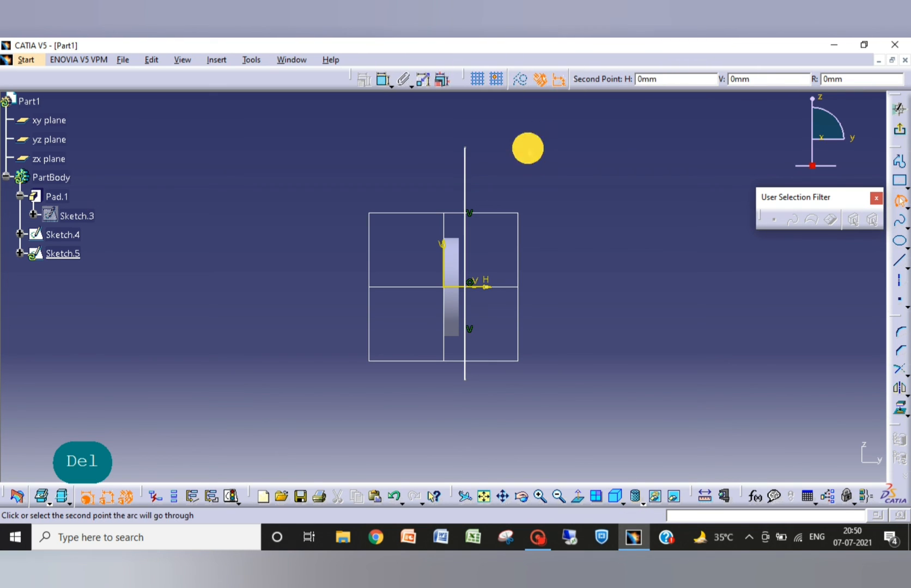
left_click(482, 123)
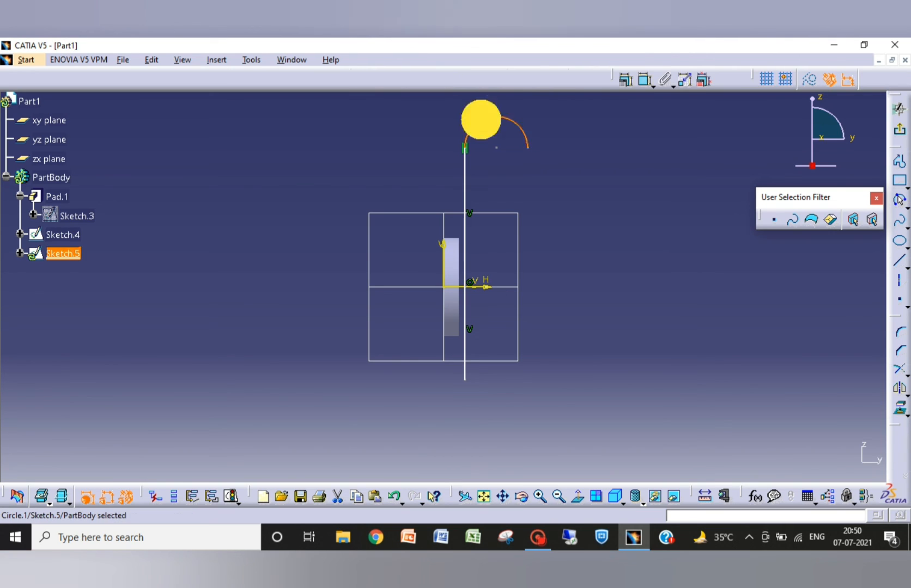
- Draw a semicircular three-point arc of about 10.3 mm radius from the vertical path's lower end, bulging downward away from the disc, and exit the sketch
left_click(467, 376)
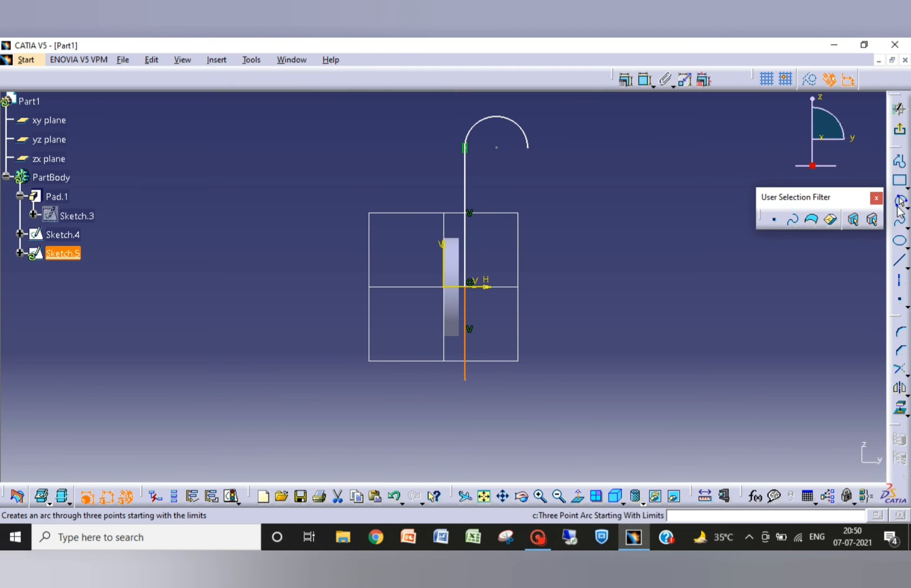
left_click(900, 201)
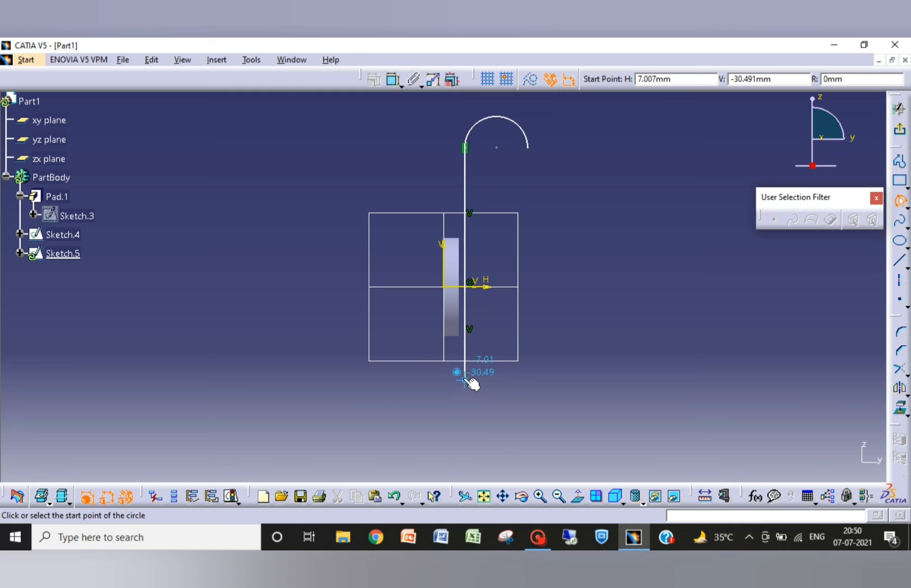
left_click(468, 381)
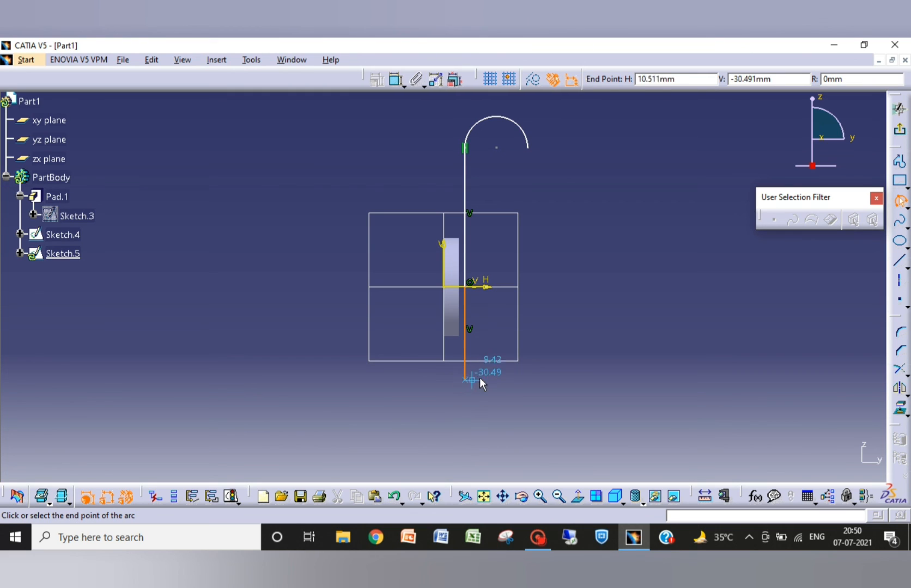
left_click(529, 380)
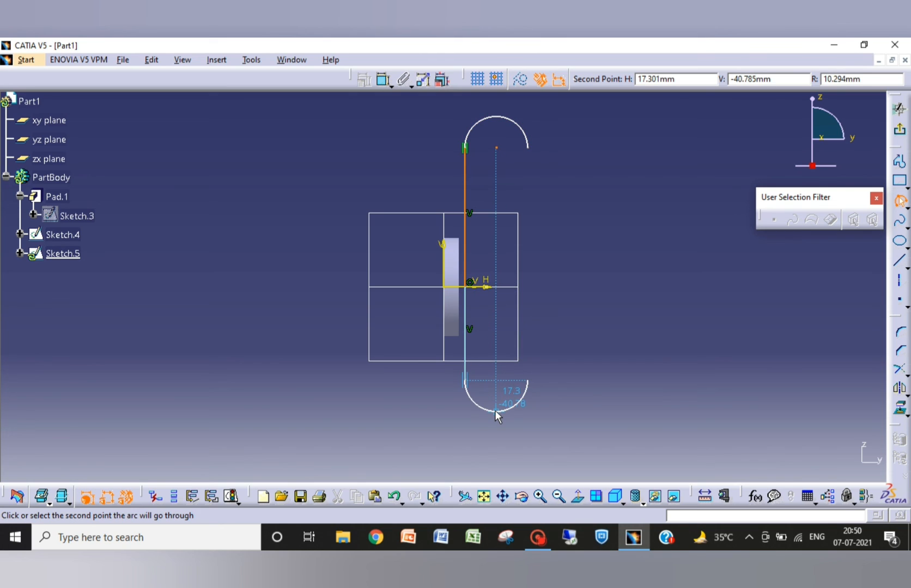
left_click(494, 410)
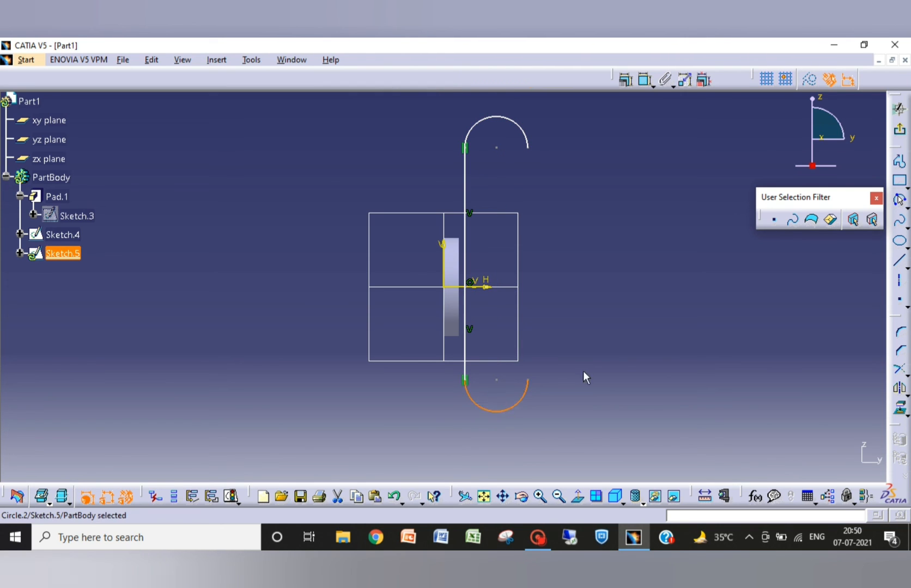
left_click(900, 127)
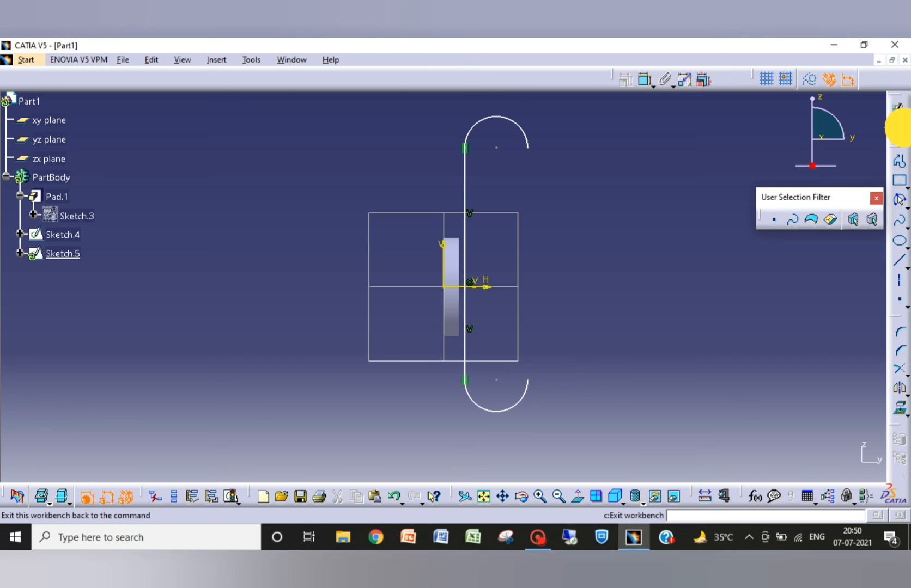
left_click(640, 270)
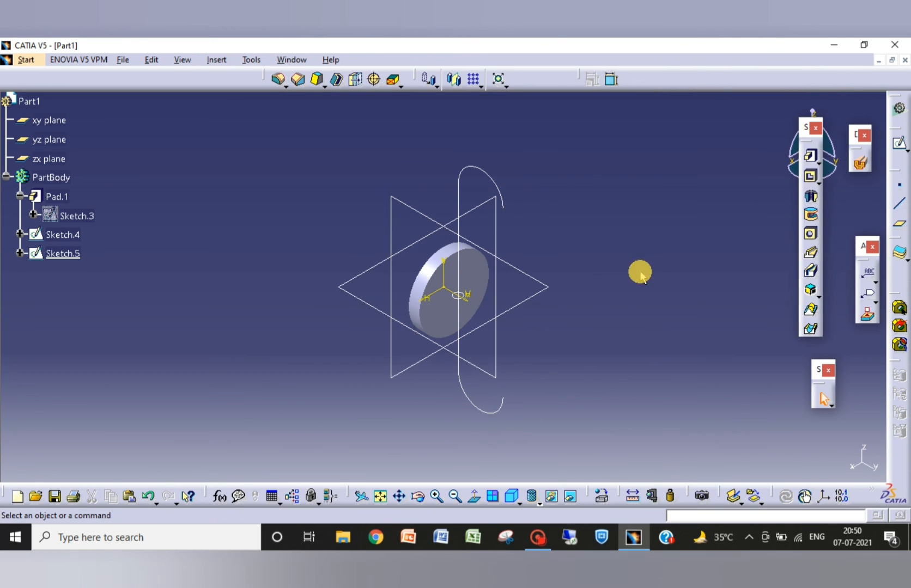
- Create a rib sweeping the small circle in Sketch.4 along the double-hooked path in Sketch.5, with profile control set to Keep angle
left_click(461, 297)
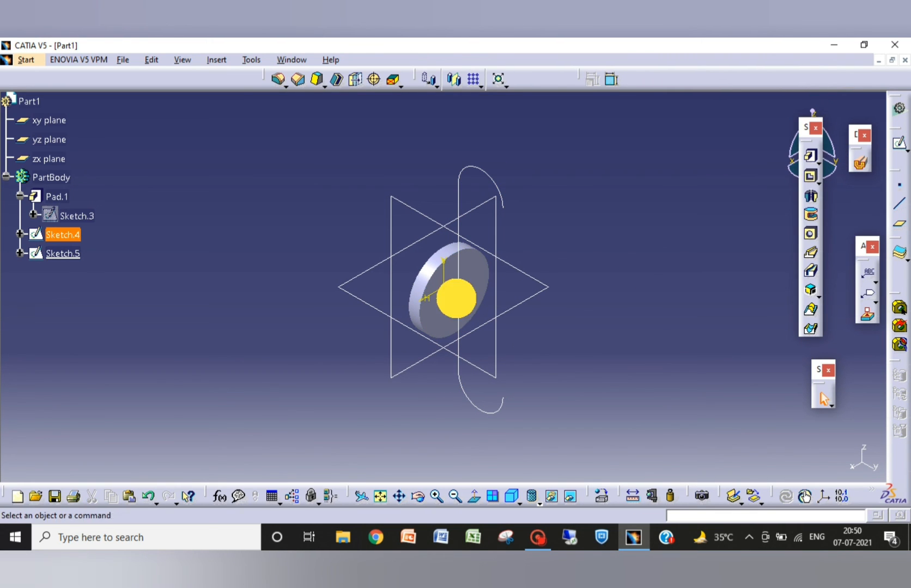
left_click(811, 252)
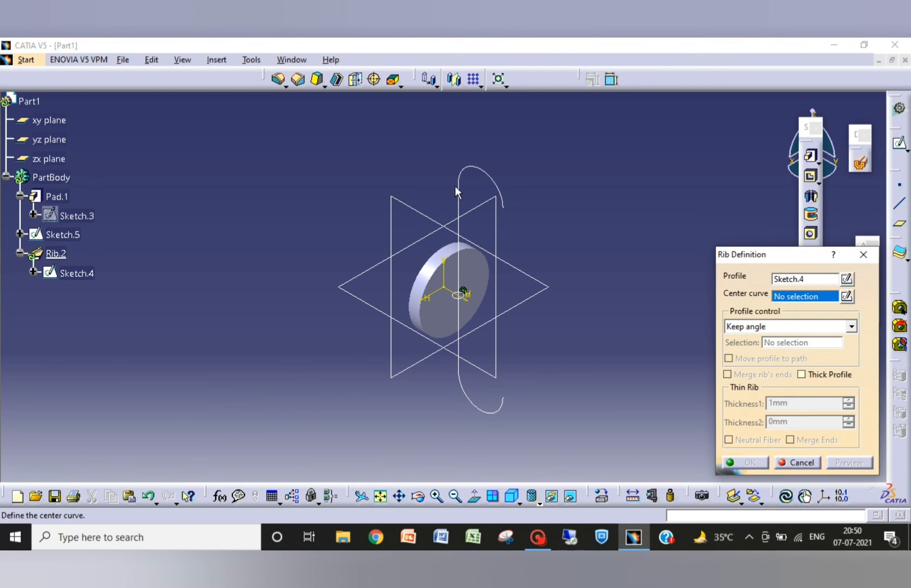
left_click(462, 206)
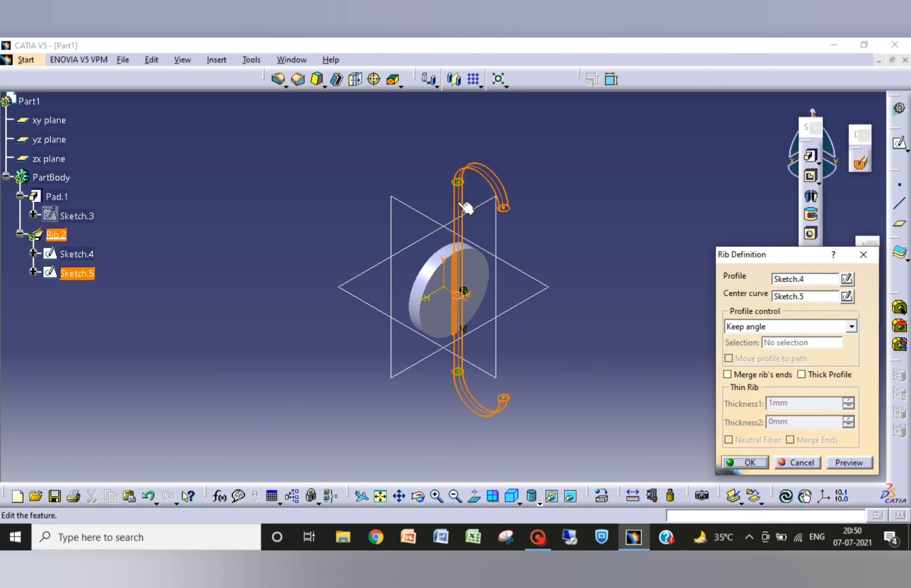
left_click(751, 462)
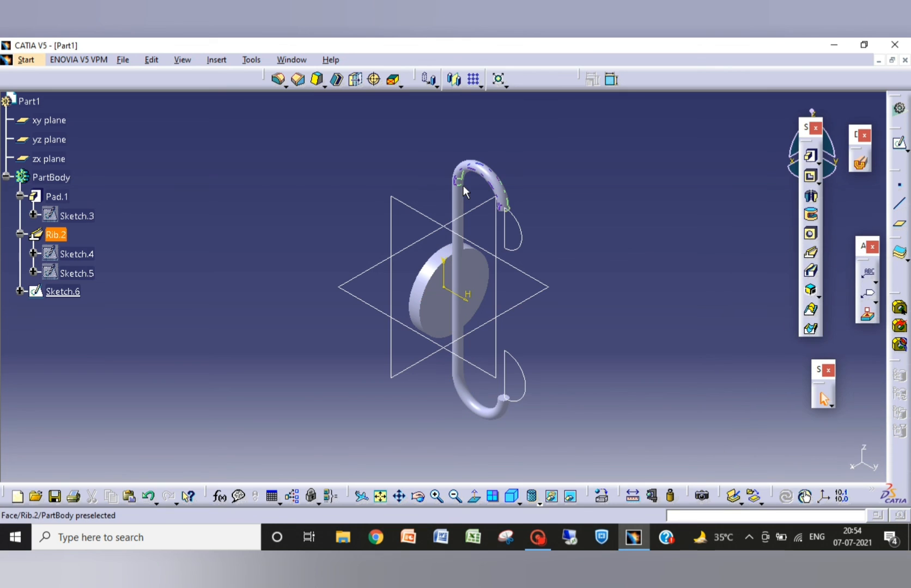